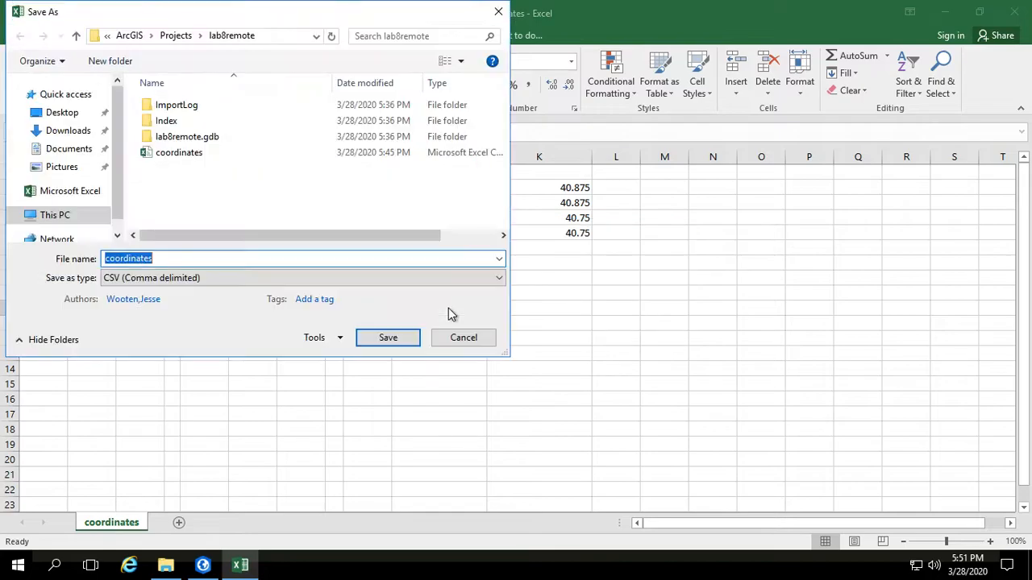
- Save the worksheet as coordinates in CSV (Comma delimited) format in the lab8remote folder, keeping that format
left_click(166, 258)
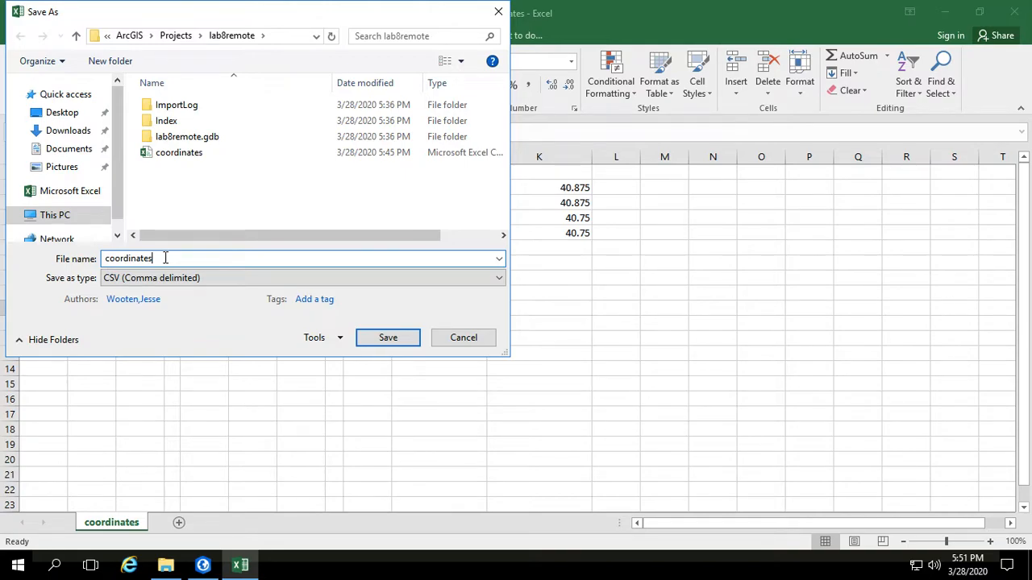
left_click(382, 339)
left_click(553, 283)
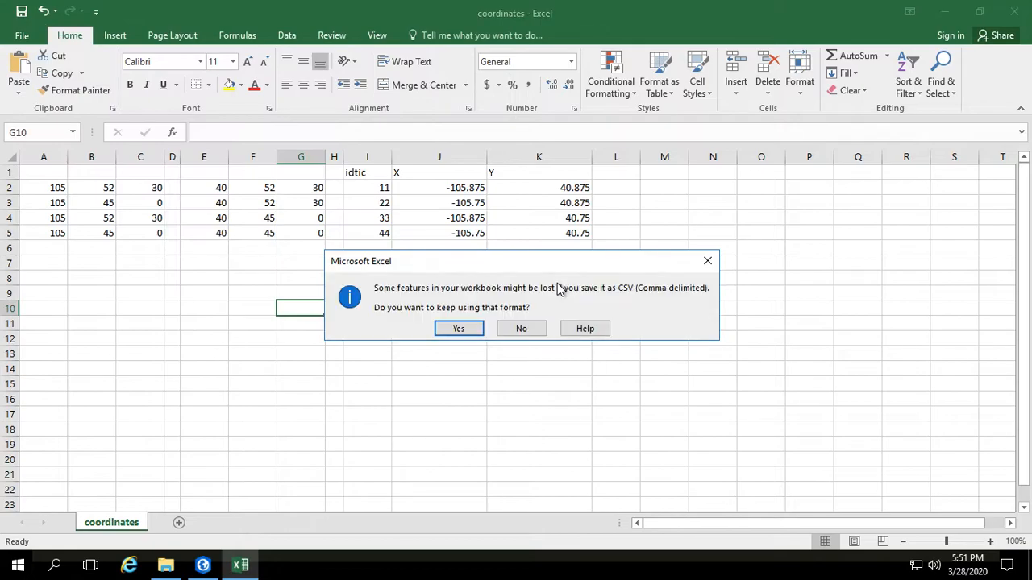
left_click(471, 329)
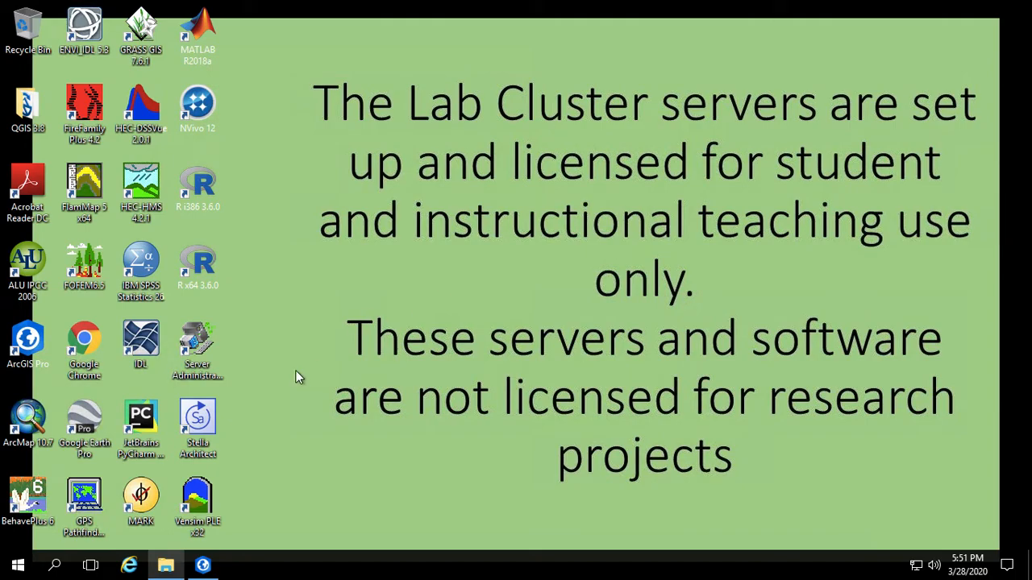
- Switch to ArcGIS Pro, maximize it, and browse to the lab8remote project folder in a Catalog view
left_click(203, 565)
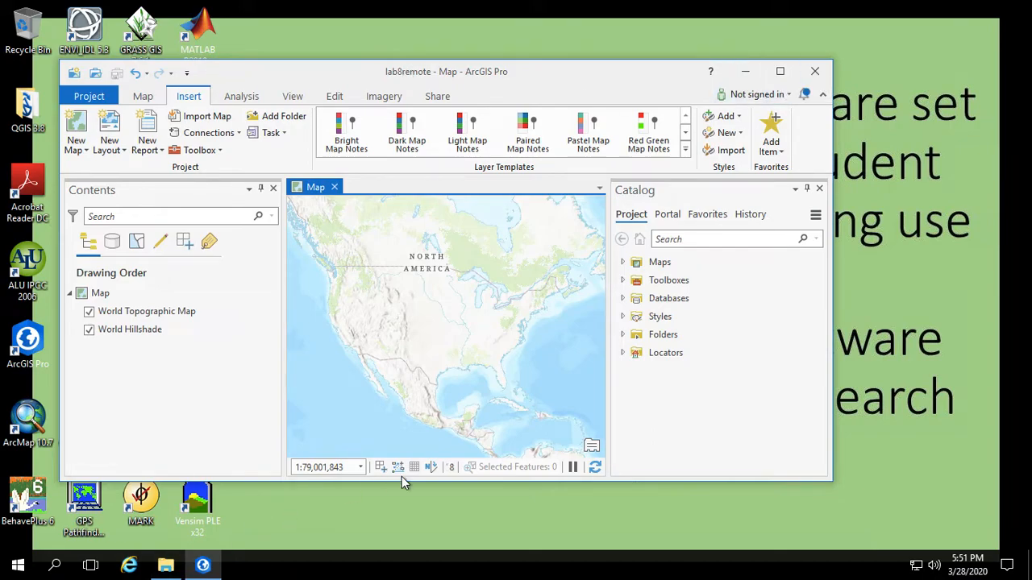
left_click(780, 71)
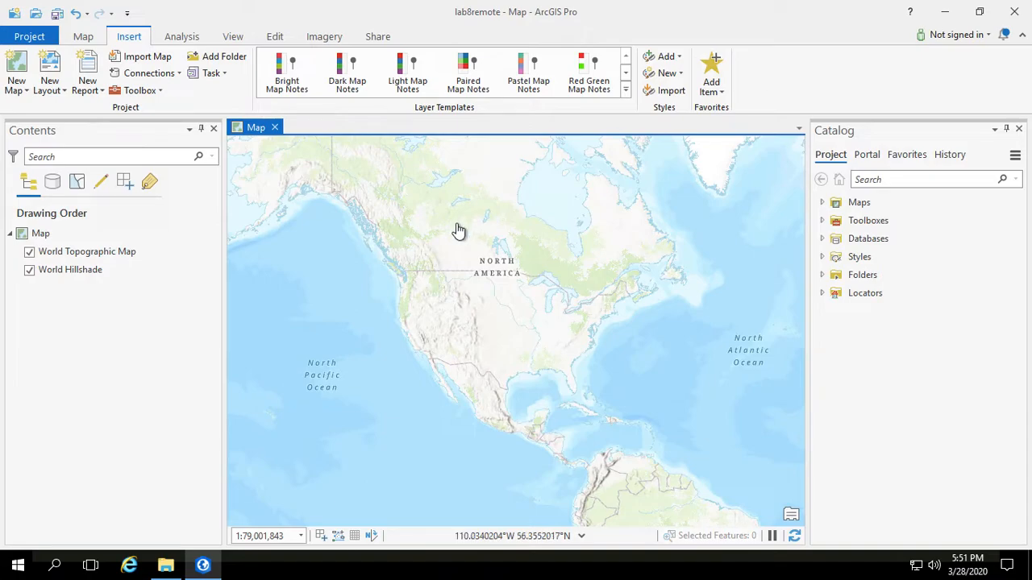
left_click(233, 37)
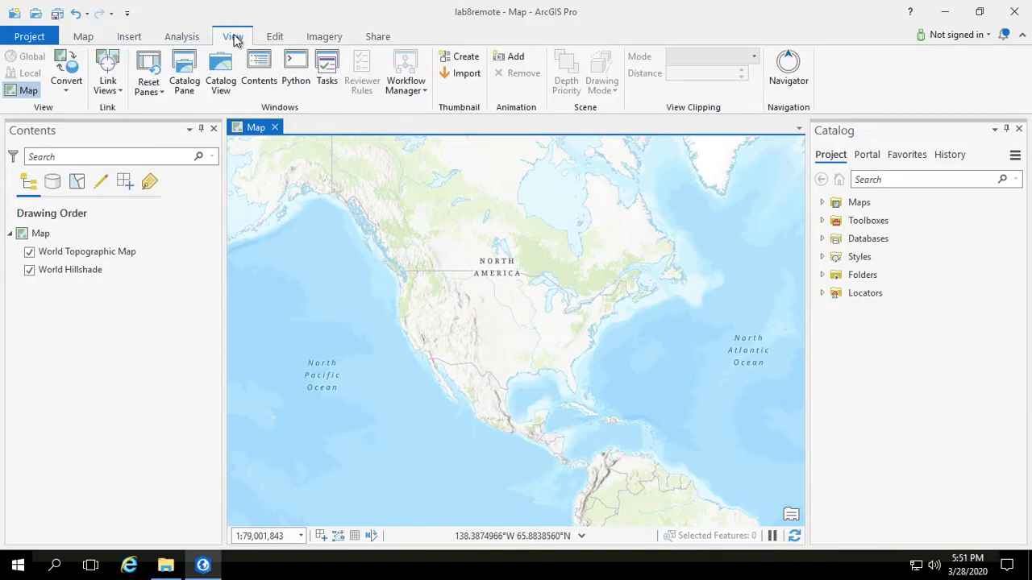
left_click(228, 79)
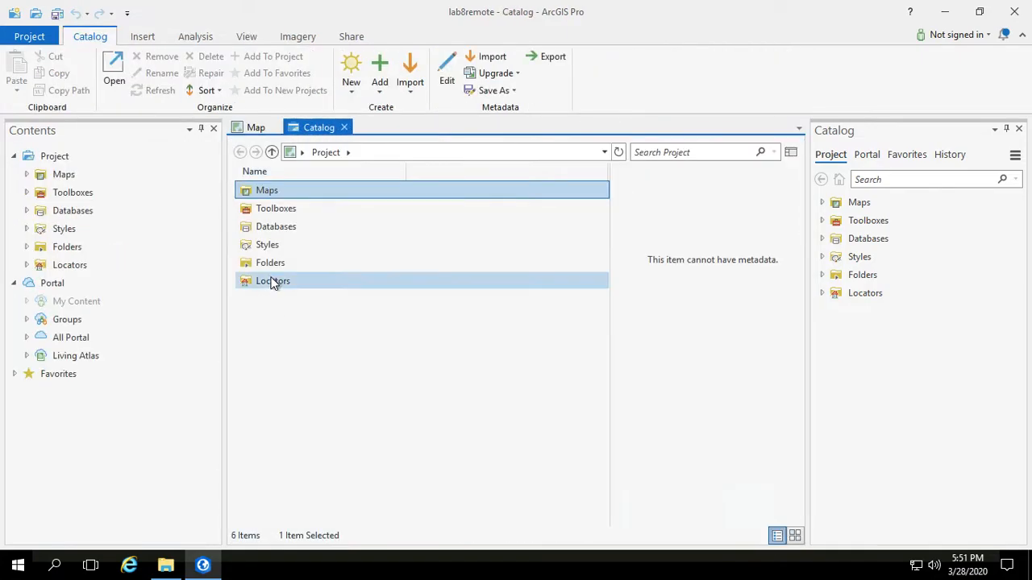
left_click(265, 262)
double_click(264, 262)
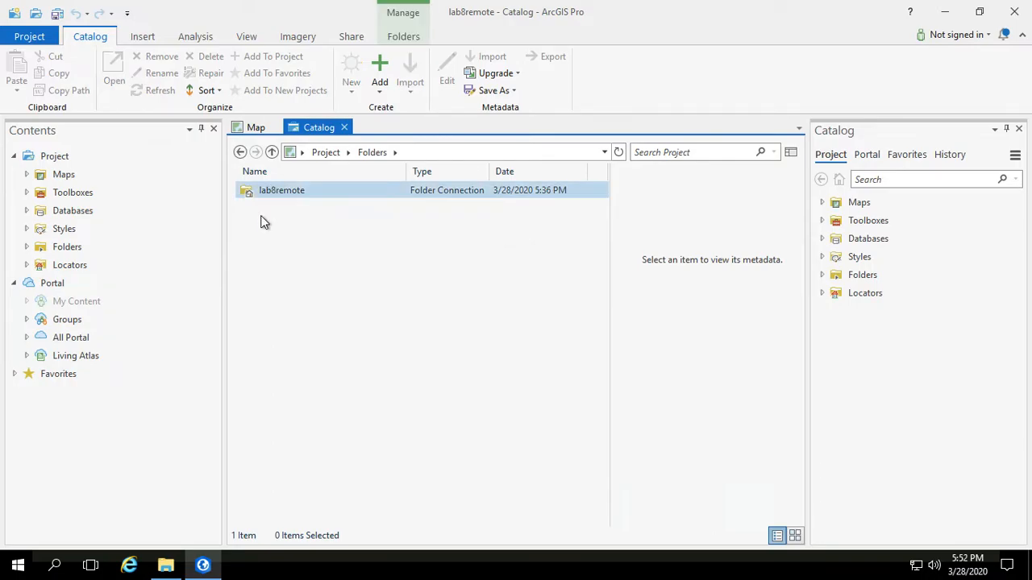
double_click(260, 193)
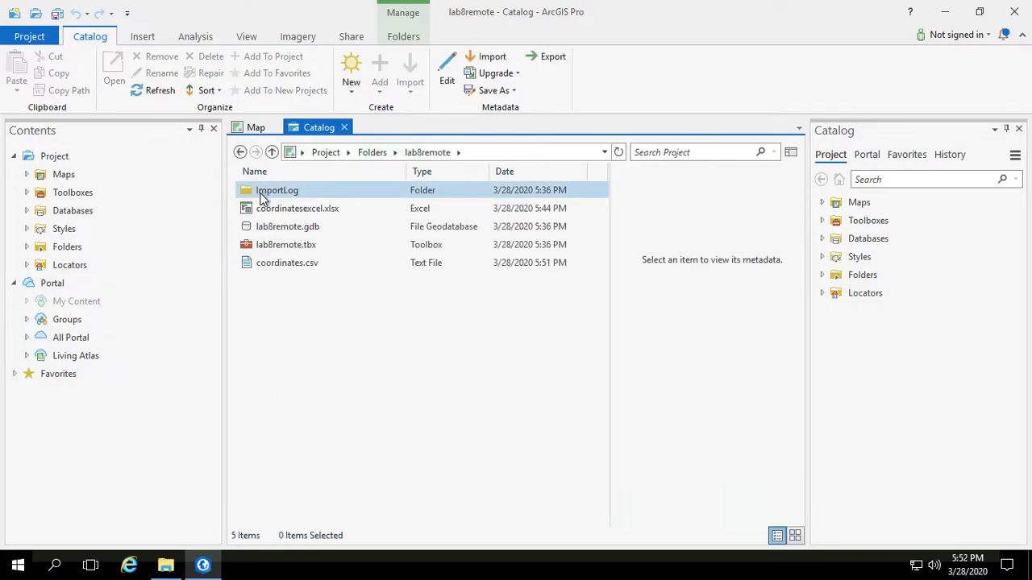
- Add coordinates.csv from the lab8remote folder to the map and return to the map view
left_click(277, 211)
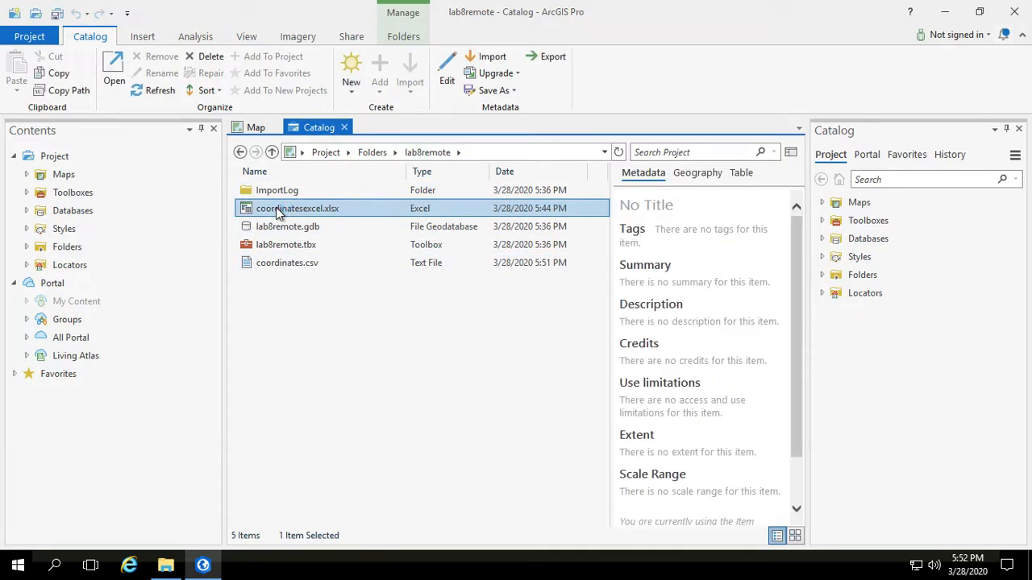
left_click(275, 290)
left_click(273, 269)
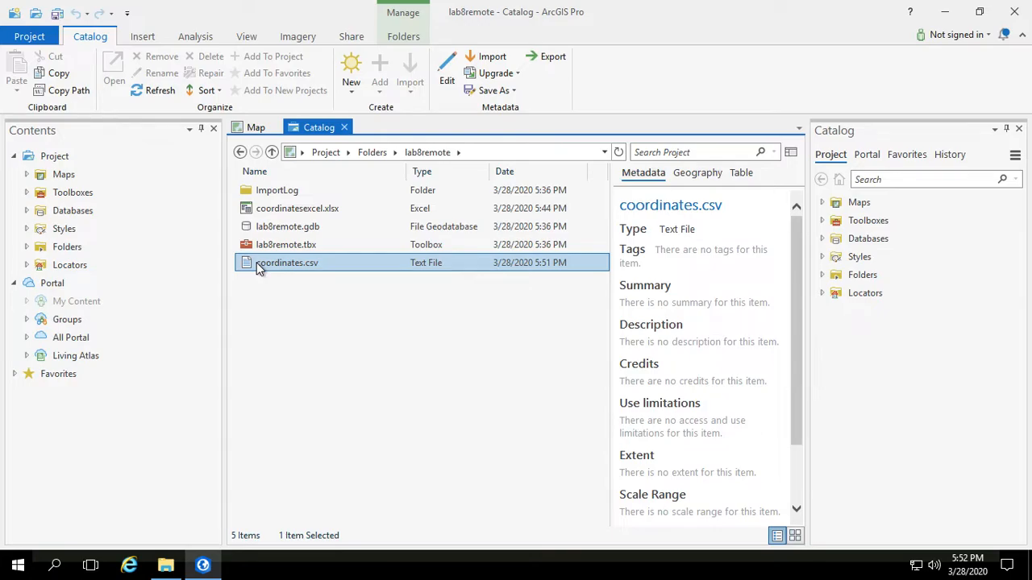
right_click(259, 269)
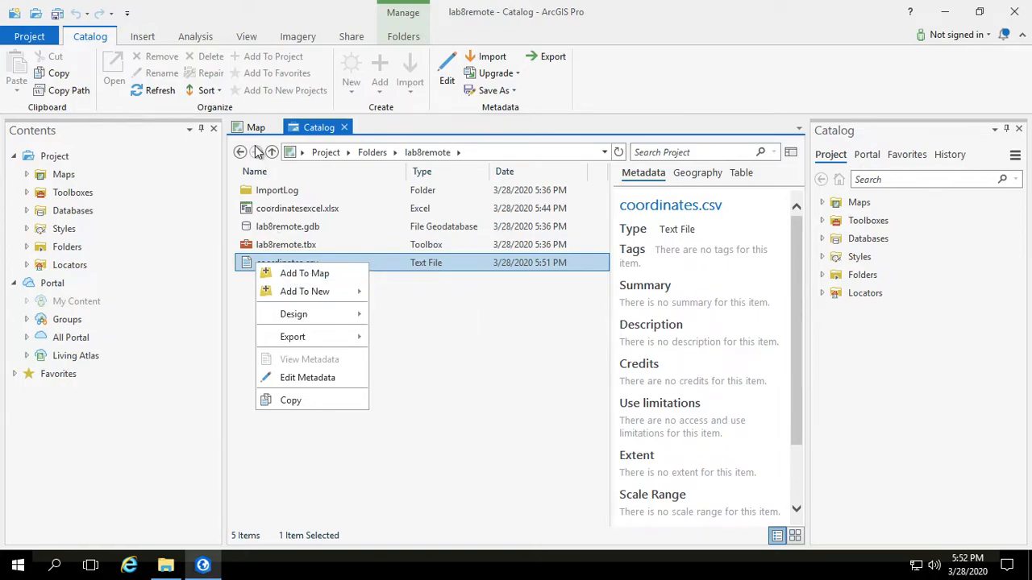
left_click(287, 272)
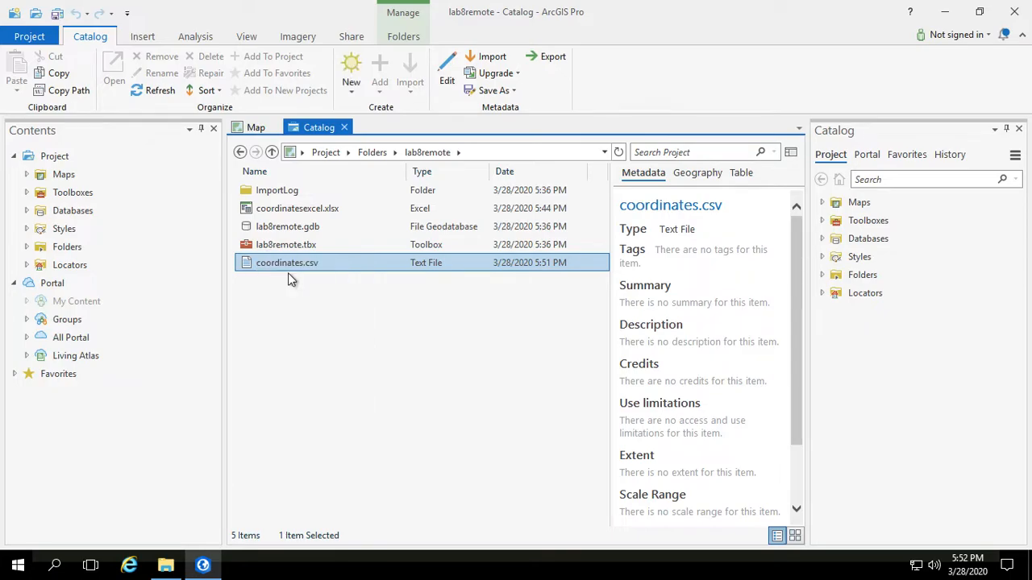
left_click(256, 129)
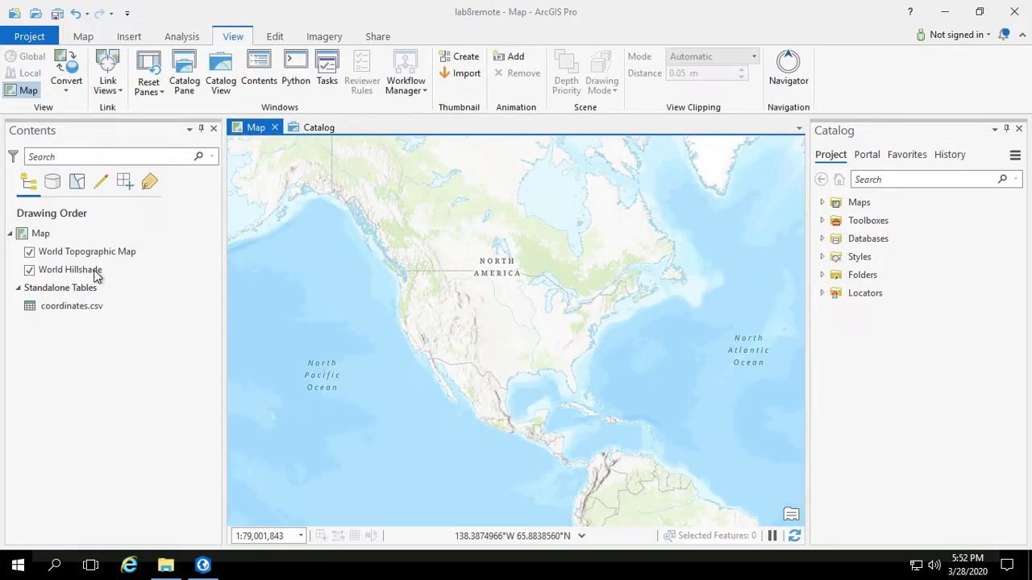
- Start displaying the XY data of the coordinates.csv standalone table with the XY Table To Point tool
left_click(65, 310)
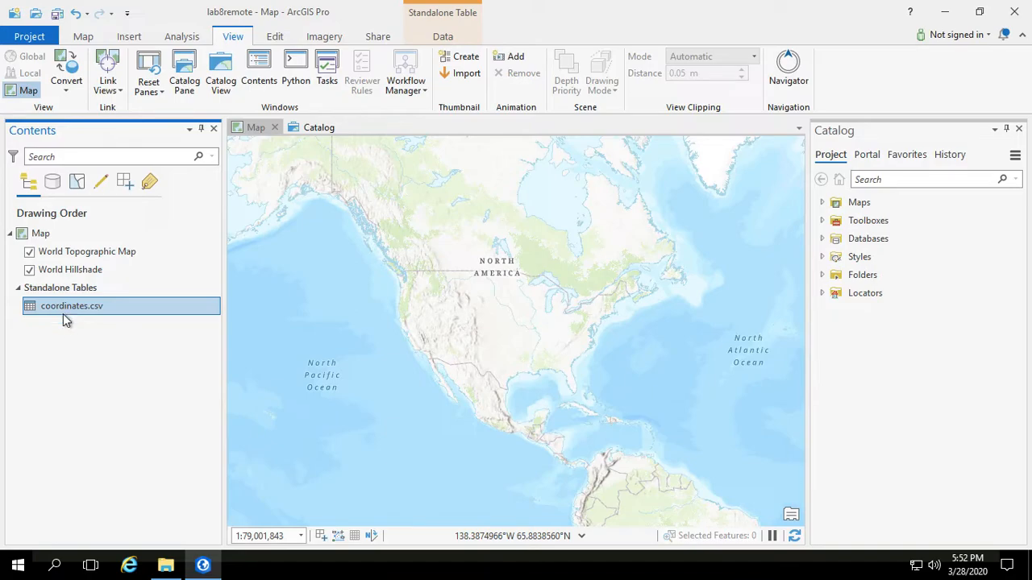
right_click(73, 306)
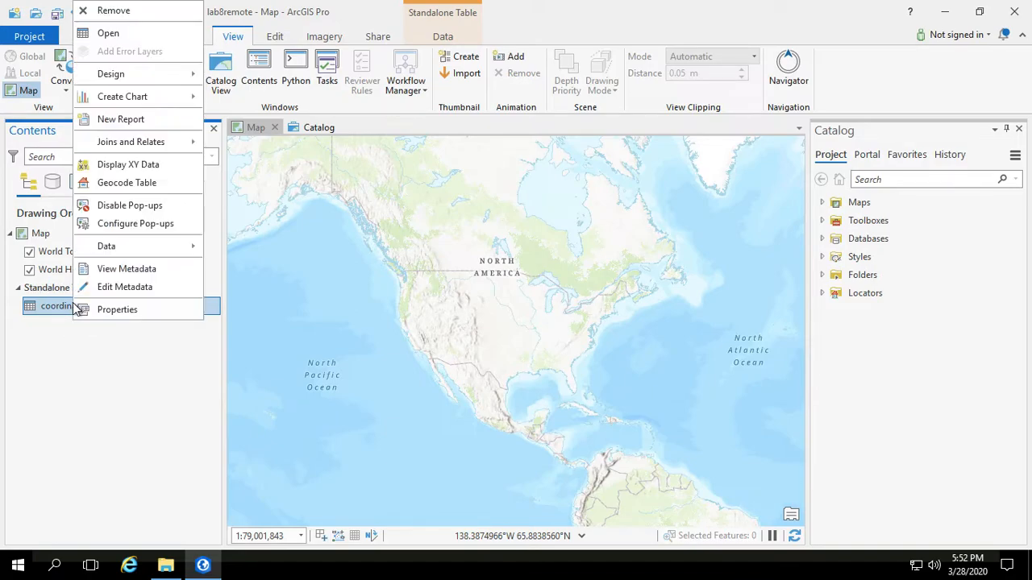
left_click(129, 164)
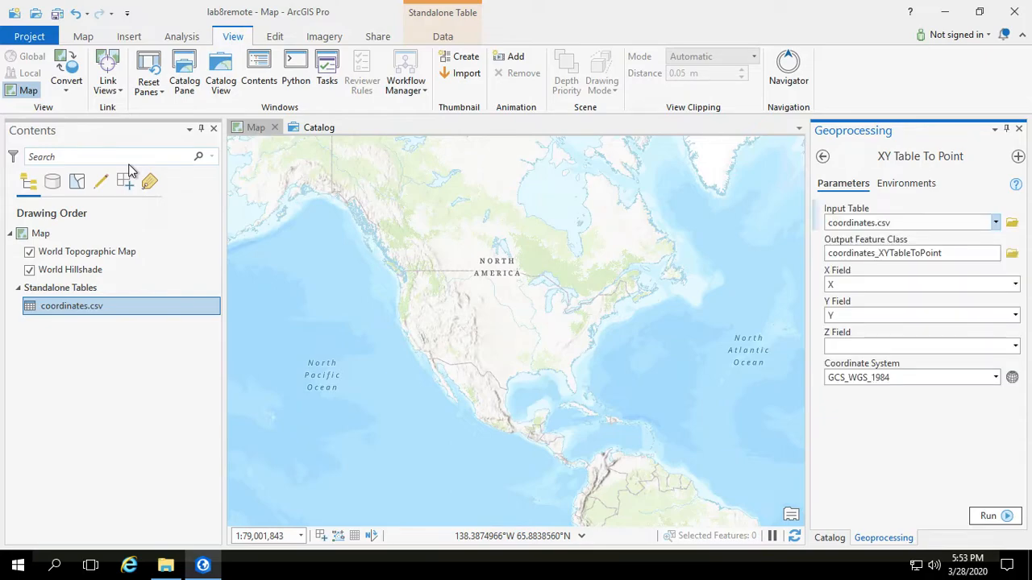
- Switch to the Canvas course modules in Chrome and open the Week 8 file Deadman Park, CO USGS 7.5' Quadrangle
key("super+Tab")
key("super+Tab")
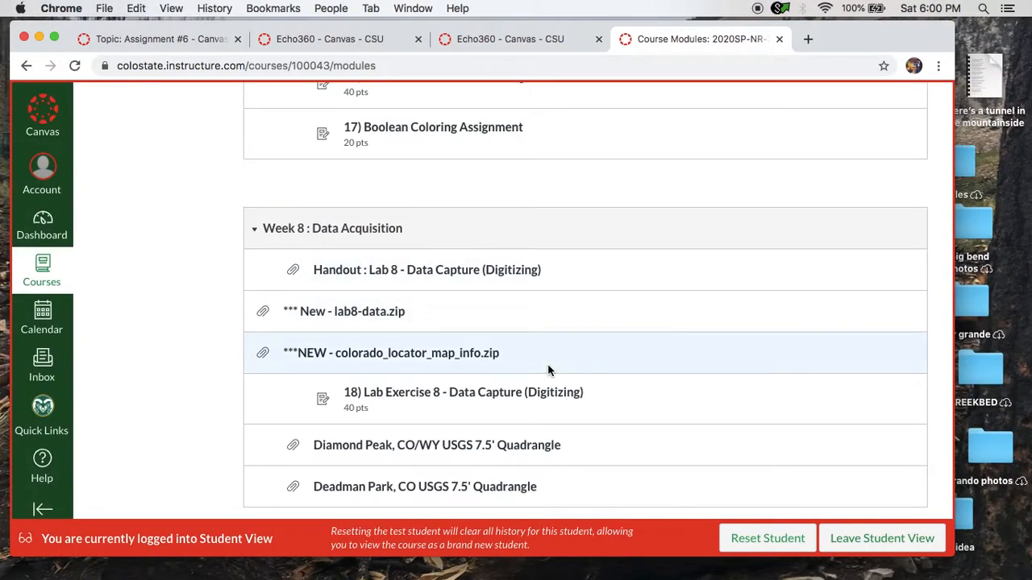
scroll(598, 203, "down", 2)
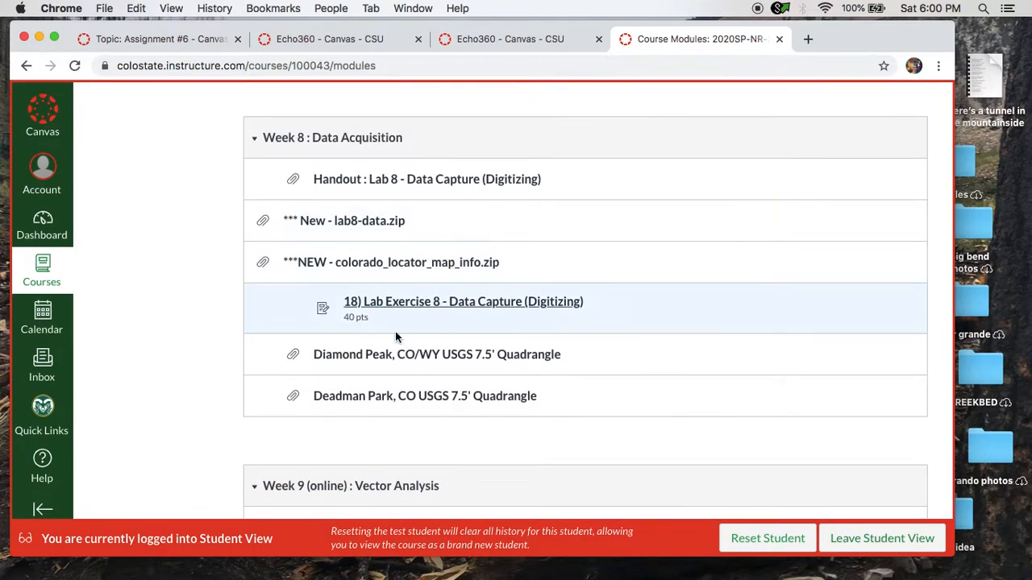
left_click(359, 401)
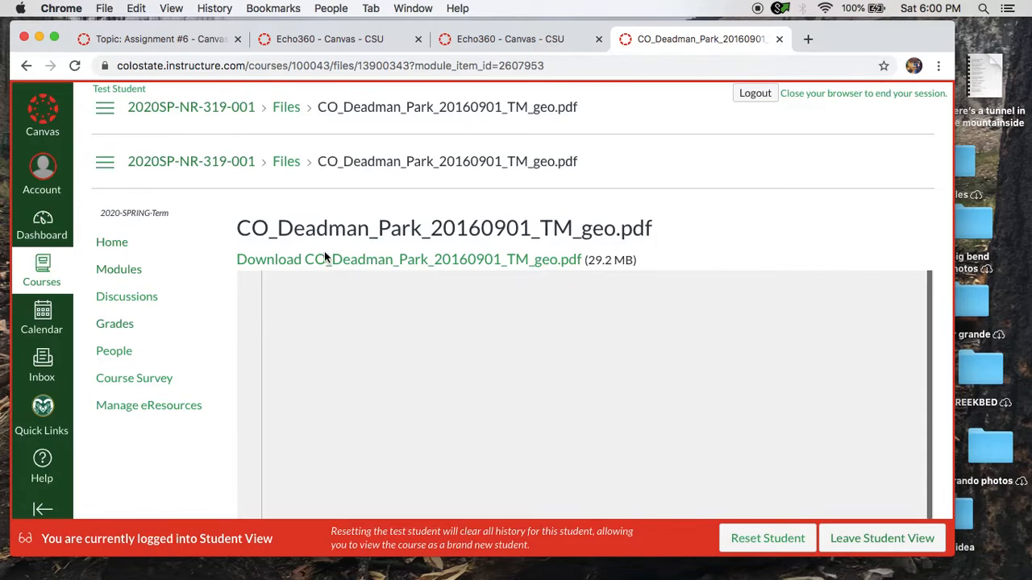
- Download CO_Deadman_Park_20160901_TM_geo.pdf in the full-screen browser and open the downloaded file
scroll(324, 256, "down", 4)
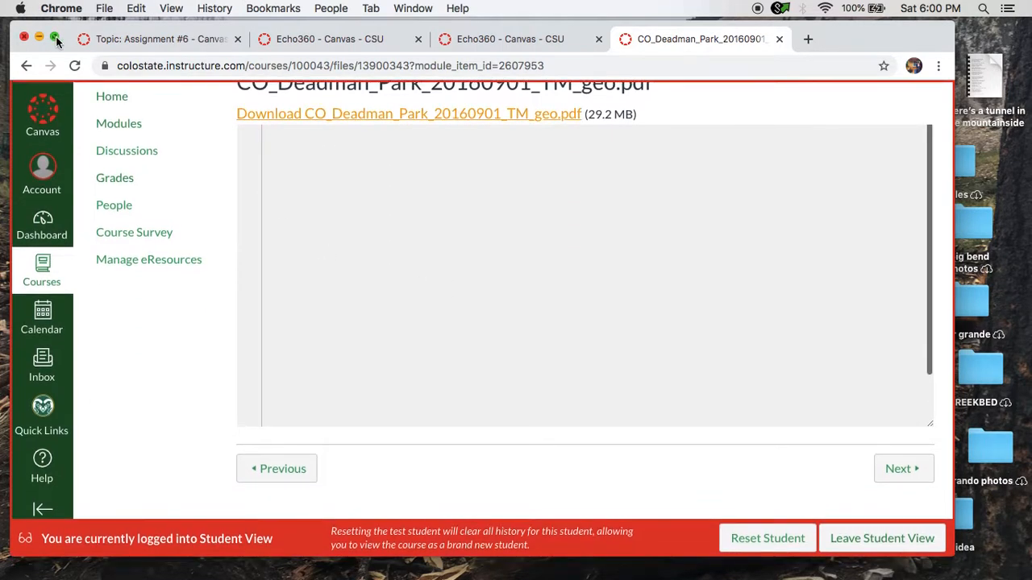
left_click(56, 38)
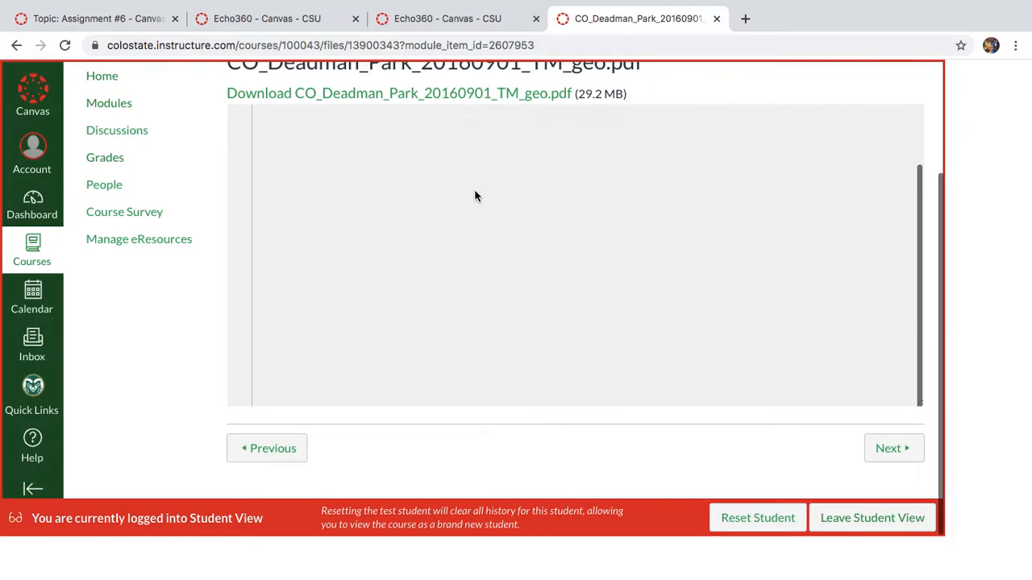
left_click(452, 94)
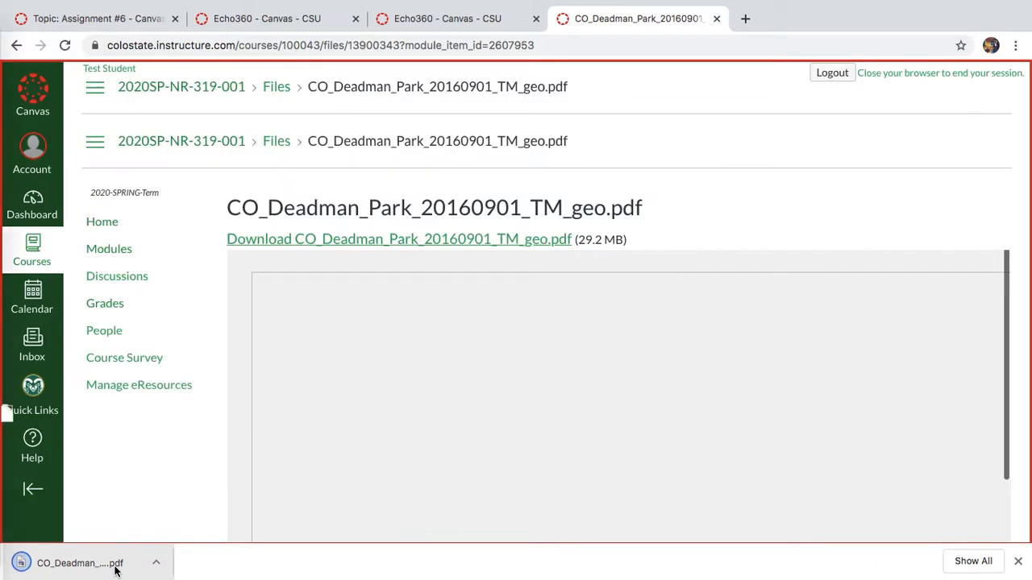
left_click(81, 563)
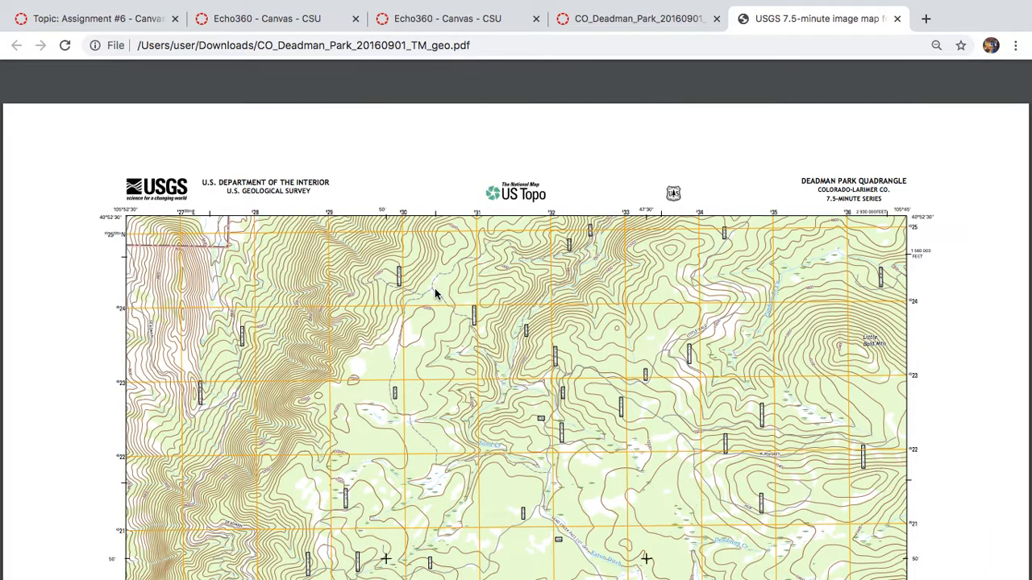
- Examine the whole Deadman Park quadrangle map and the latitude and longitude labels at its four corners
key("super+minus")
key("super+minus")
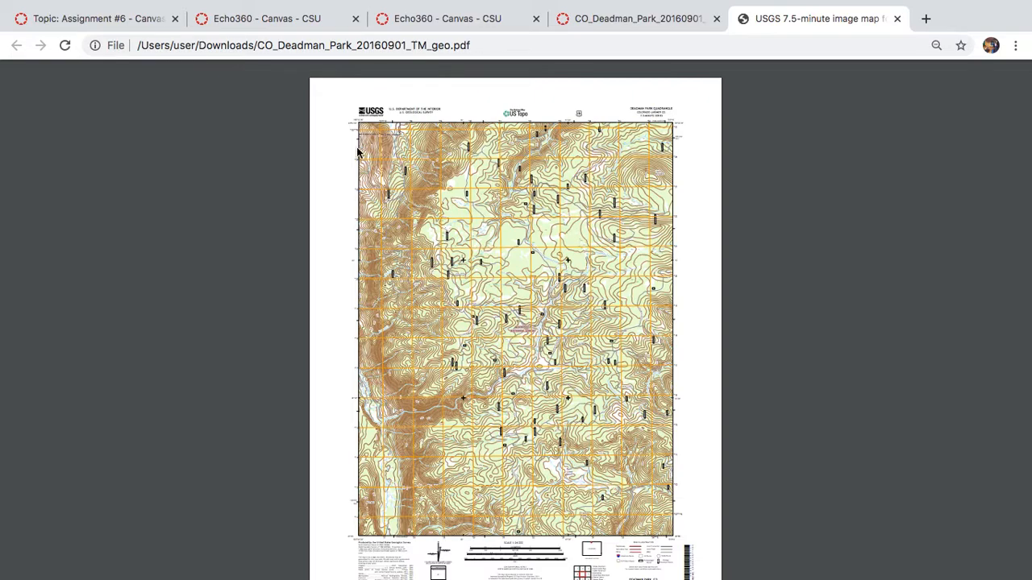
key("super+plus")
key("super+plus")
key("super+plus")
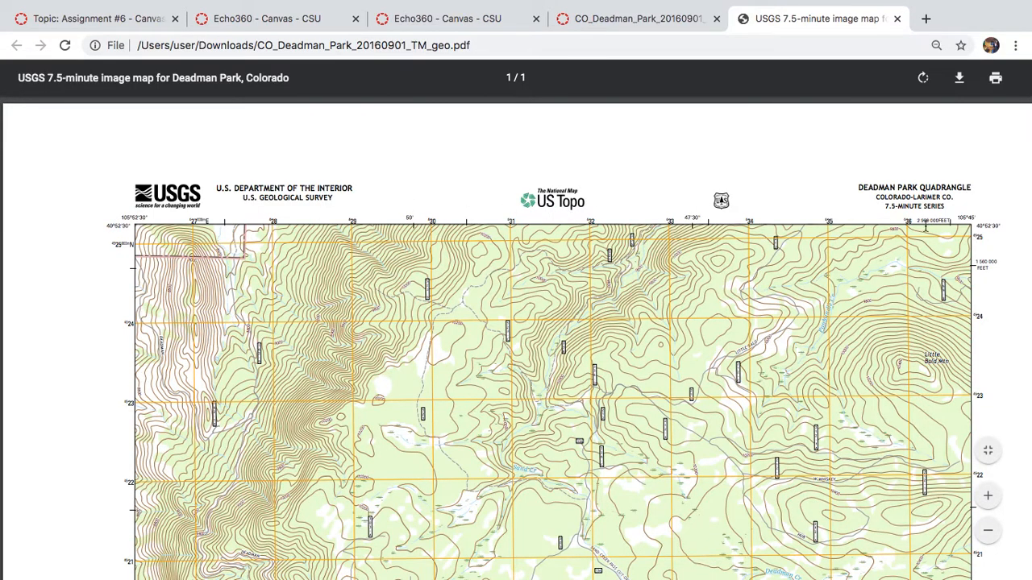
scroll(914, 357, "down", 6)
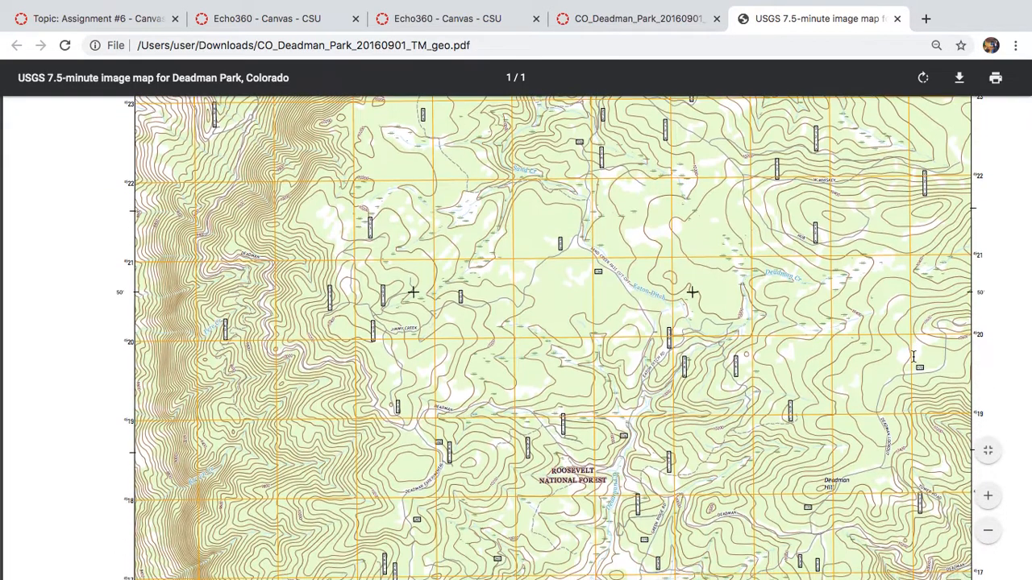
scroll(914, 357, "down", 3)
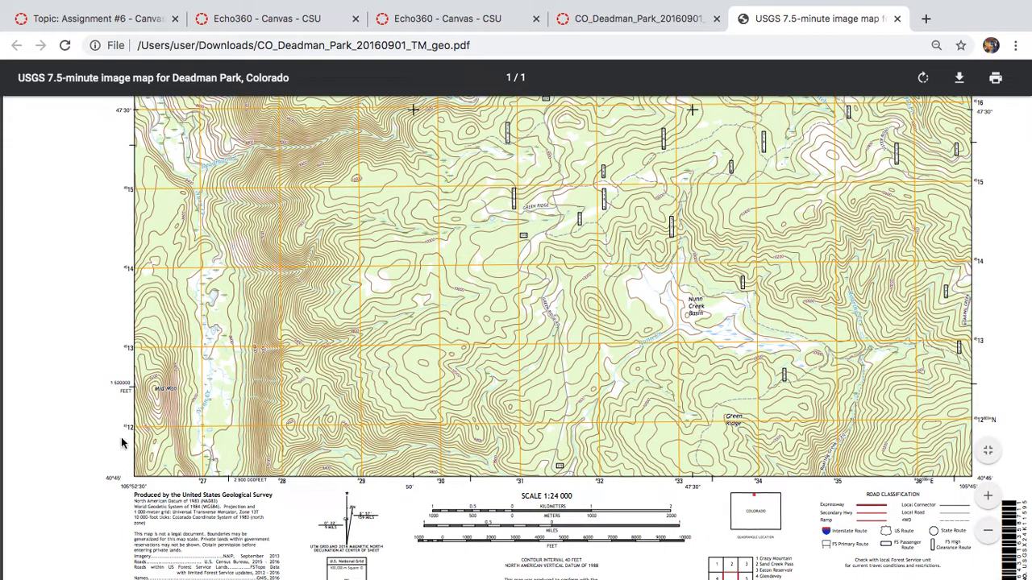
scroll(123, 443, "up", 10)
scroll(122, 442, "up", 8)
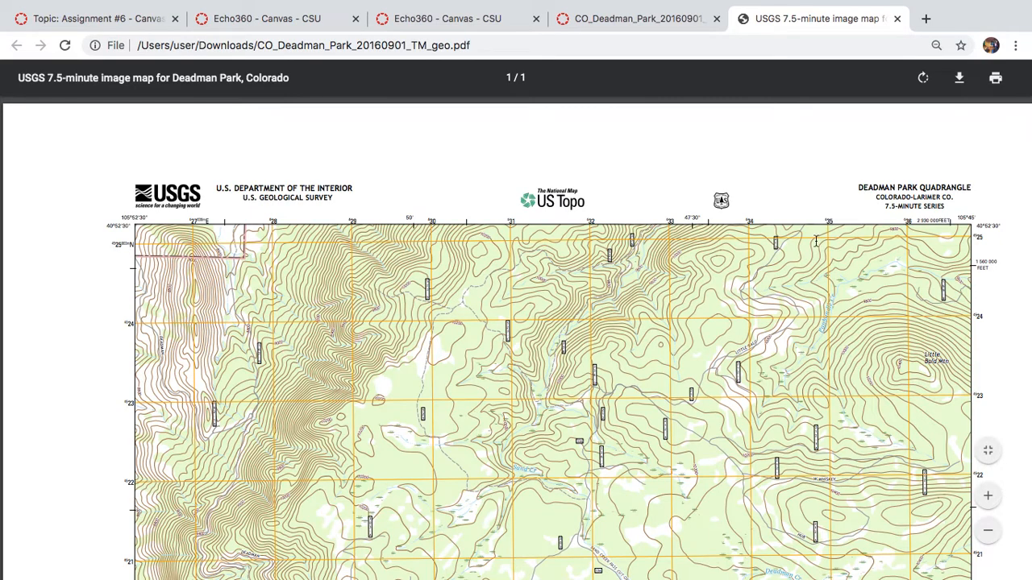
key("super+minus")
key("super+minus")
key("super+minus")
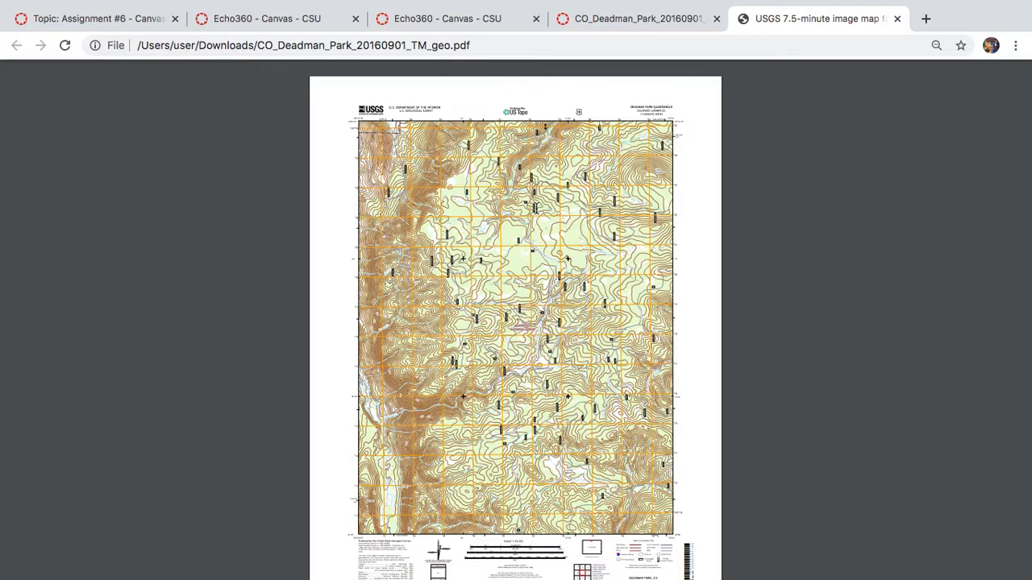
- Switch back to ArcGIS Pro and name the XY Table To Point output feature class coordinates_dd
key("super+Tab")
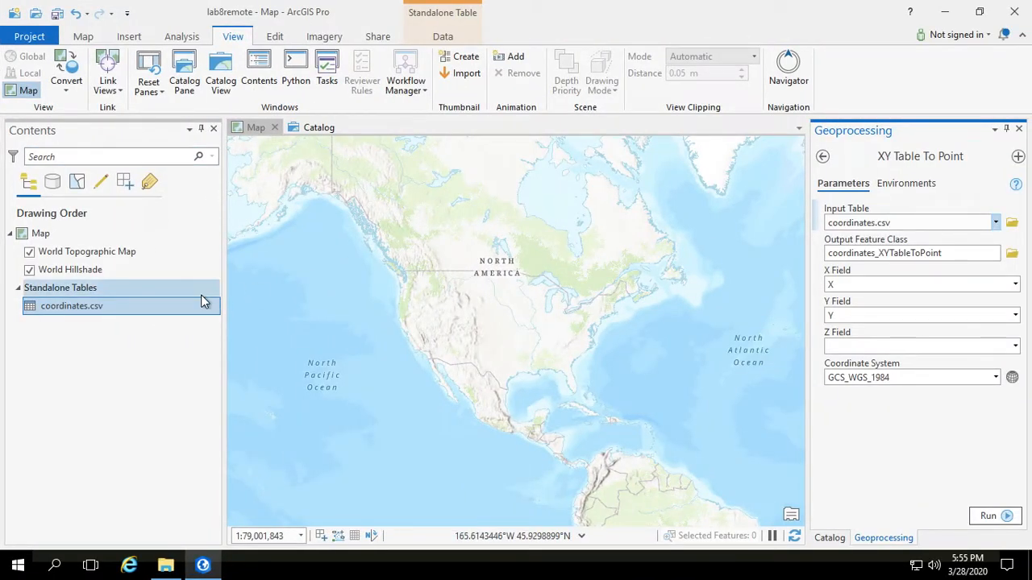
right_click(90, 312)
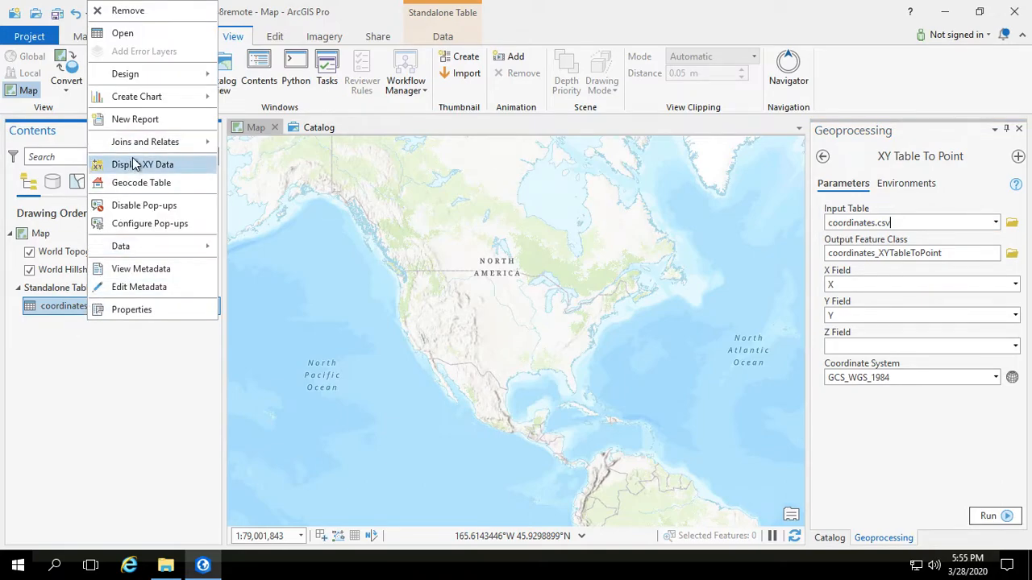
left_click(929, 131)
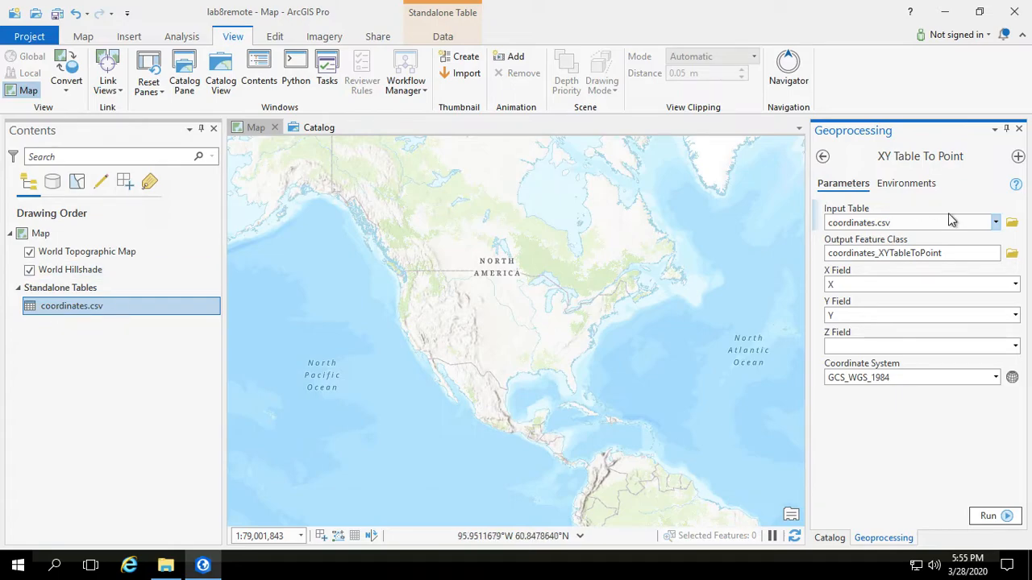
left_click(901, 253)
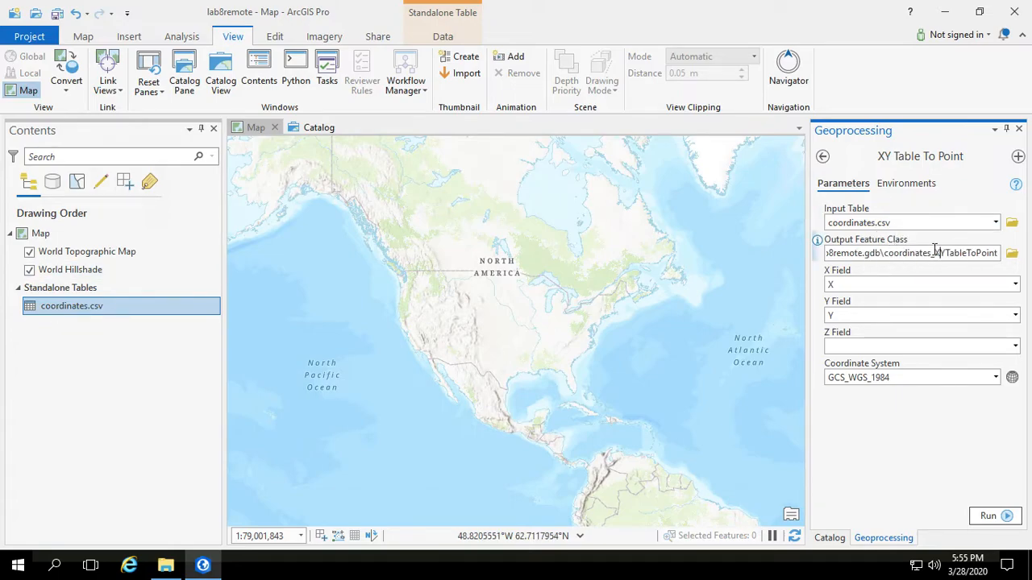
left_click_drag(934, 253, 1028, 263)
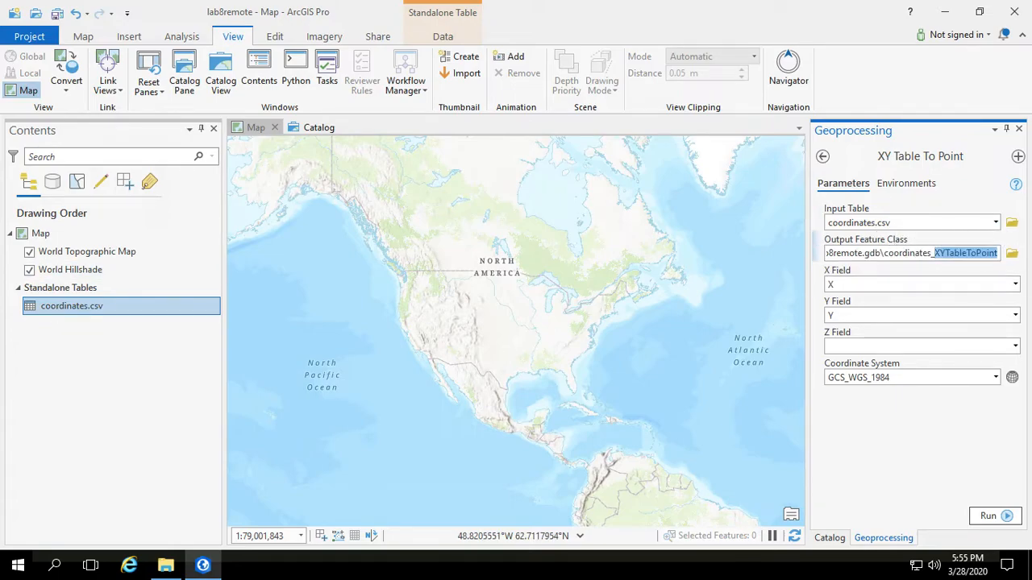
type("dd")
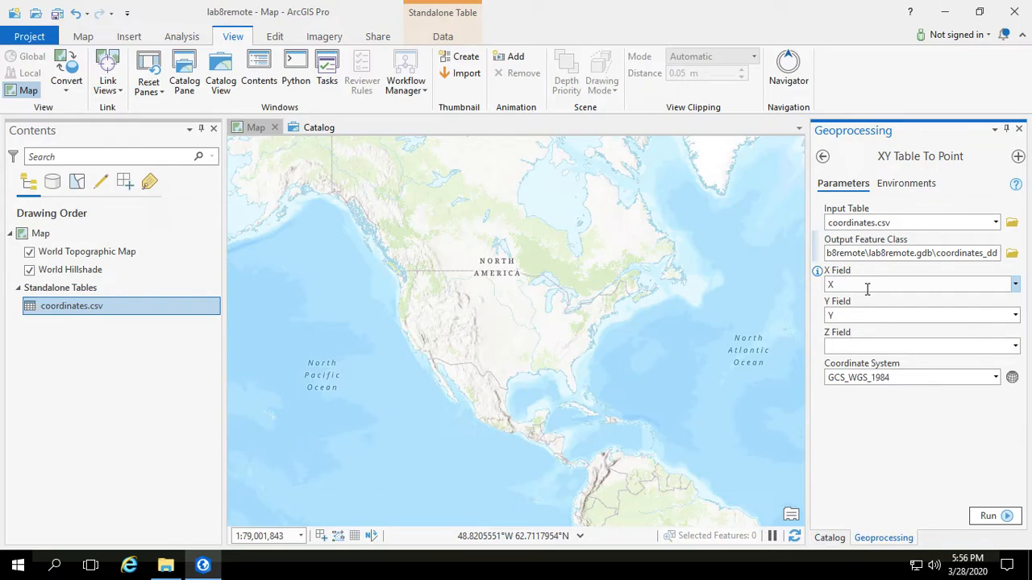
- Run XY Table To Point with X and Y as the coordinate fields and GCS_WGS_1984 as the coordinate system
key("Tab")
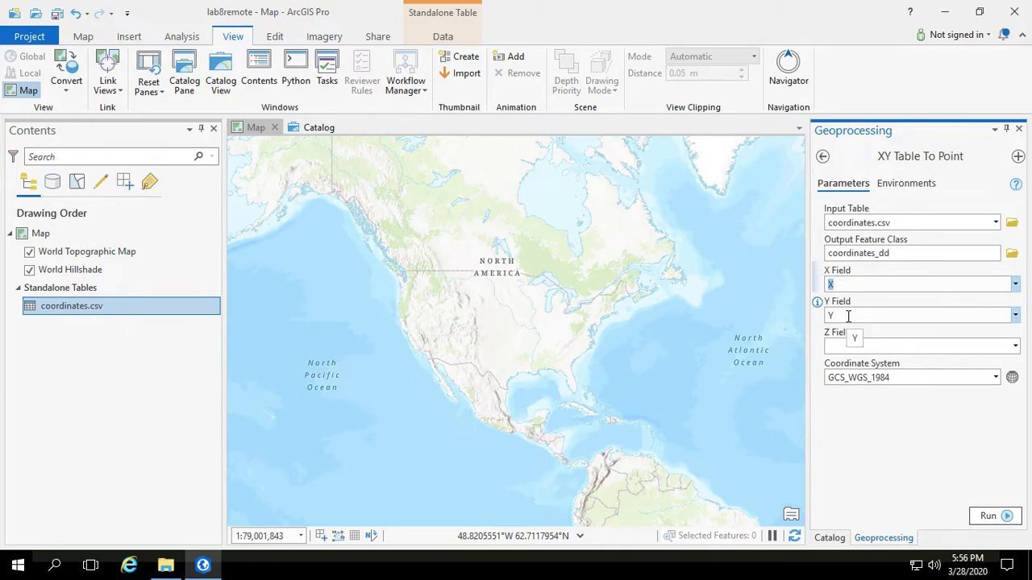
key("Tab")
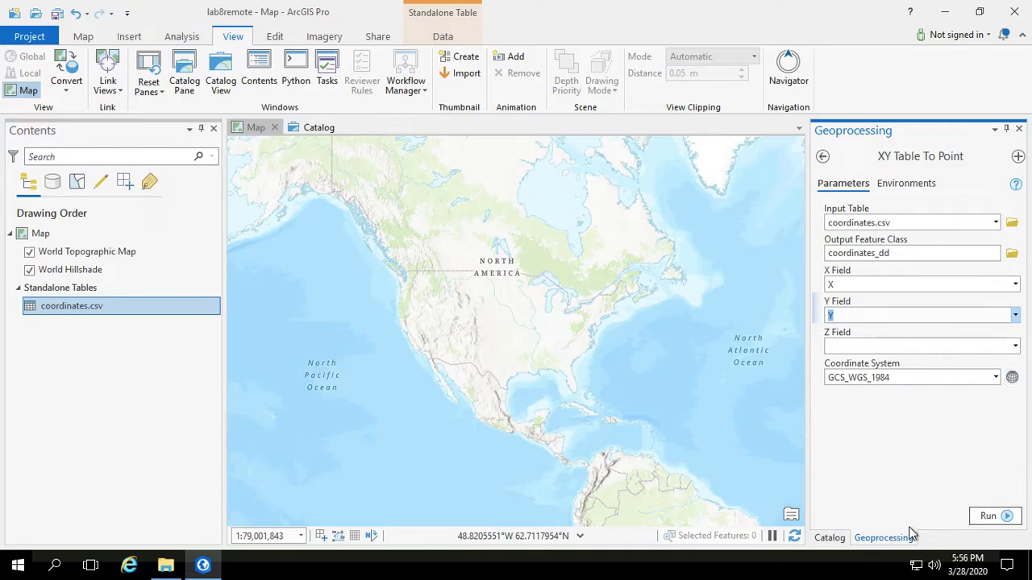
left_click(989, 516)
mouse_move(983, 516)
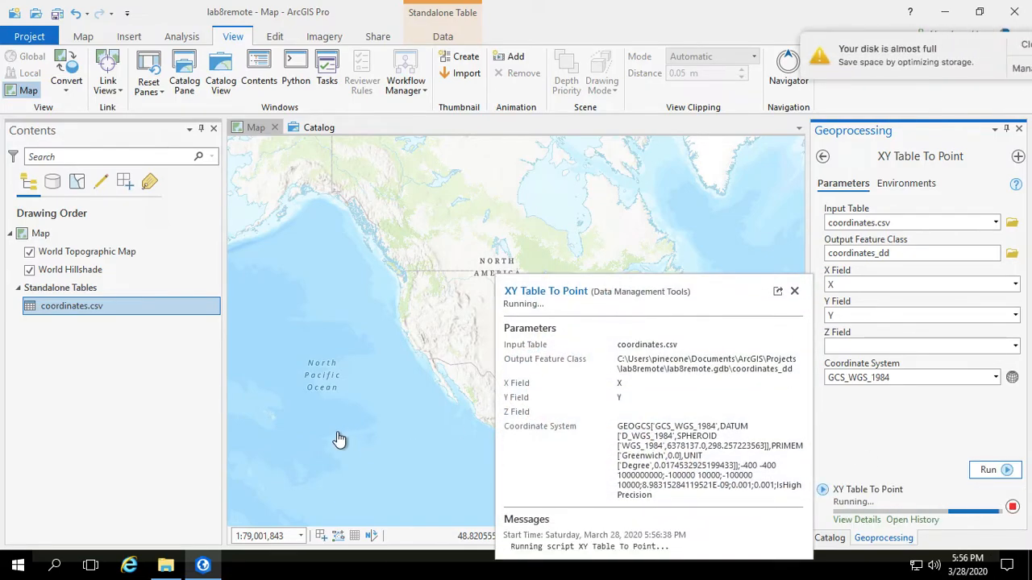
left_click(993, 42)
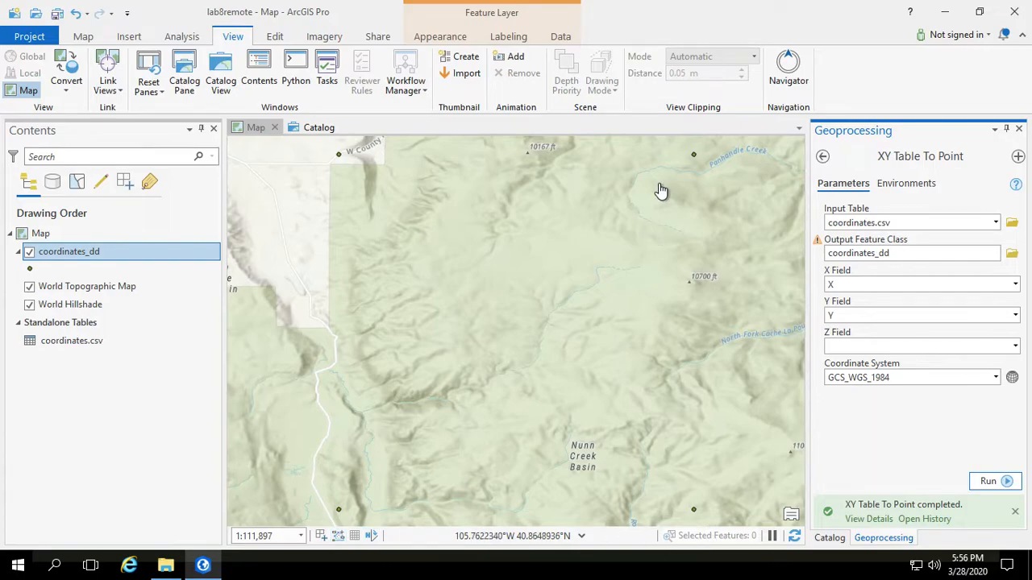
- Compare the four corner points with the Deadman Park PDF in Chrome and examine their location on the ArcGIS Pro map
key("super+Tab")
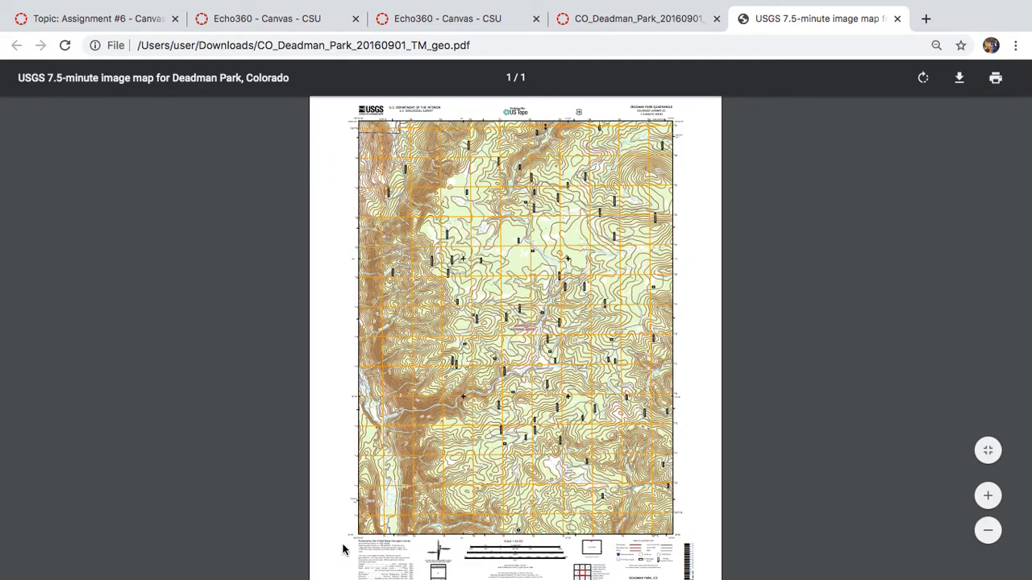
key("super+Tab")
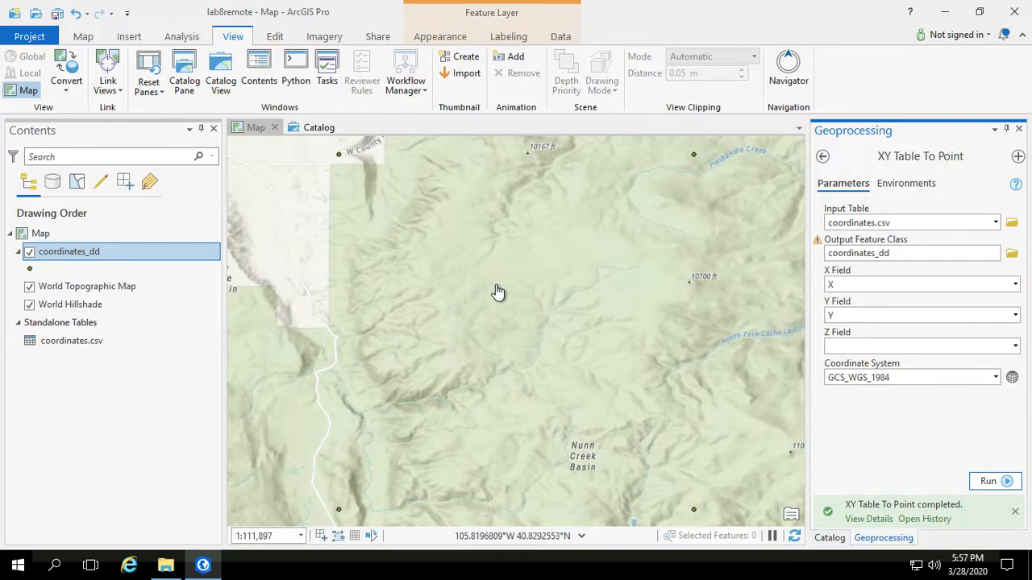
scroll(497, 292, "down", 1)
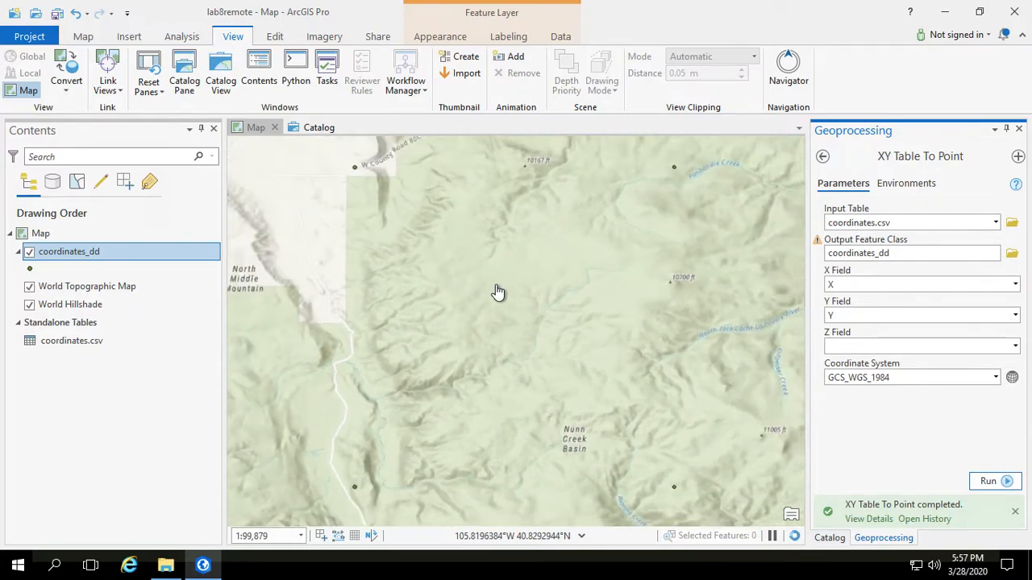
scroll(498, 292, "up", 3)
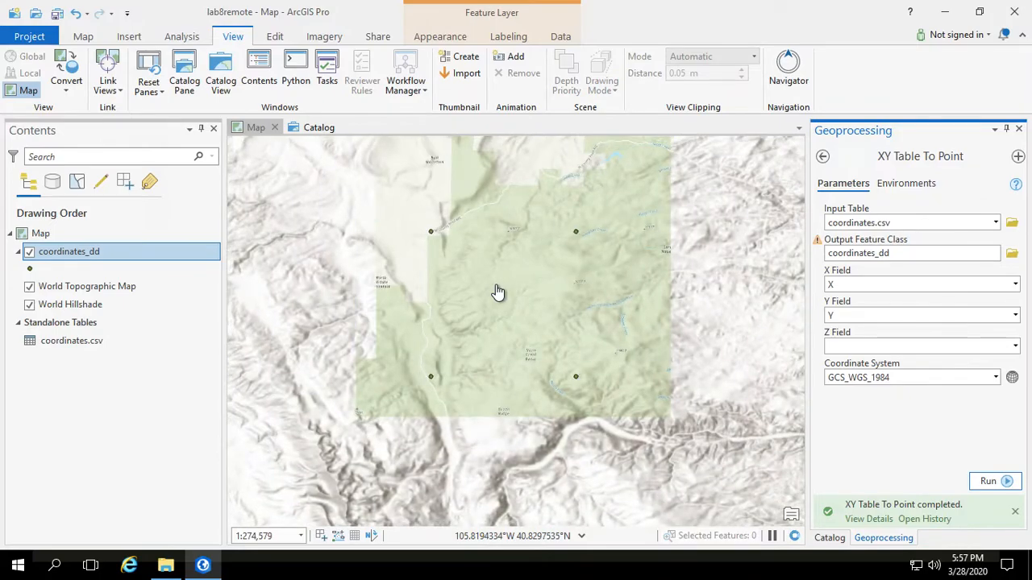
scroll(497, 292, "up", 2)
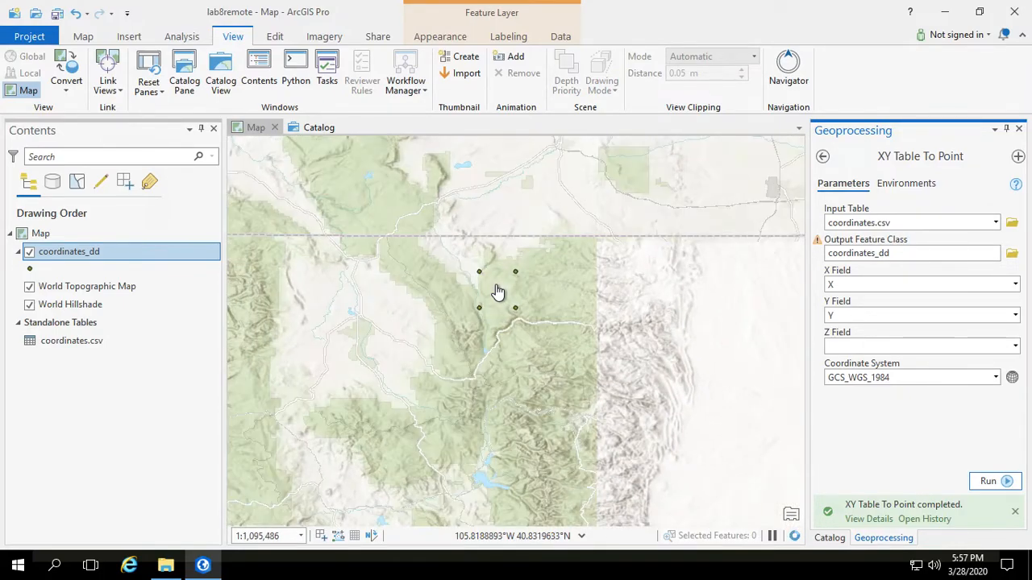
scroll(498, 292, "up", 1)
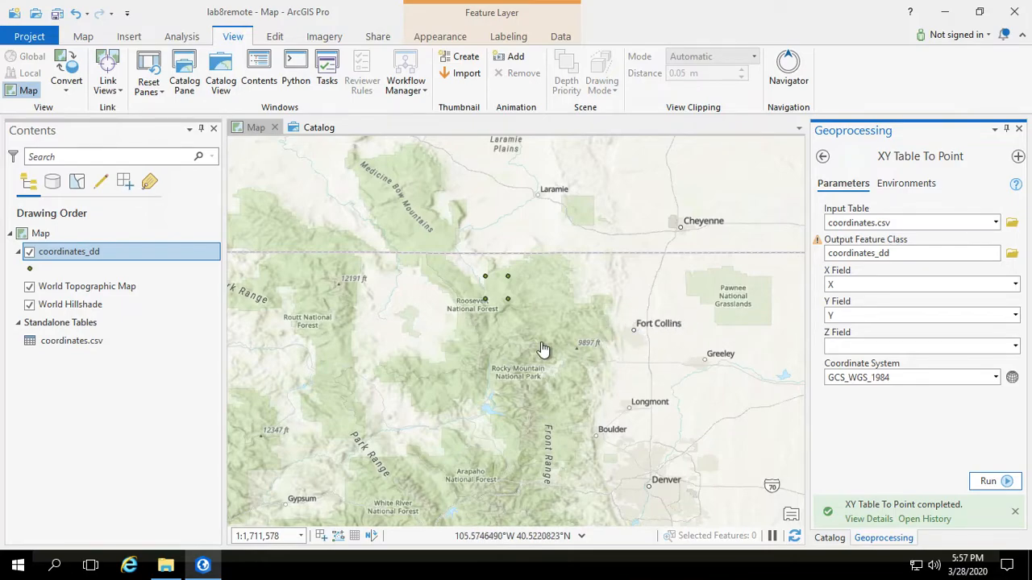
scroll(541, 350, "up", 1)
scroll(543, 349, "up", 1)
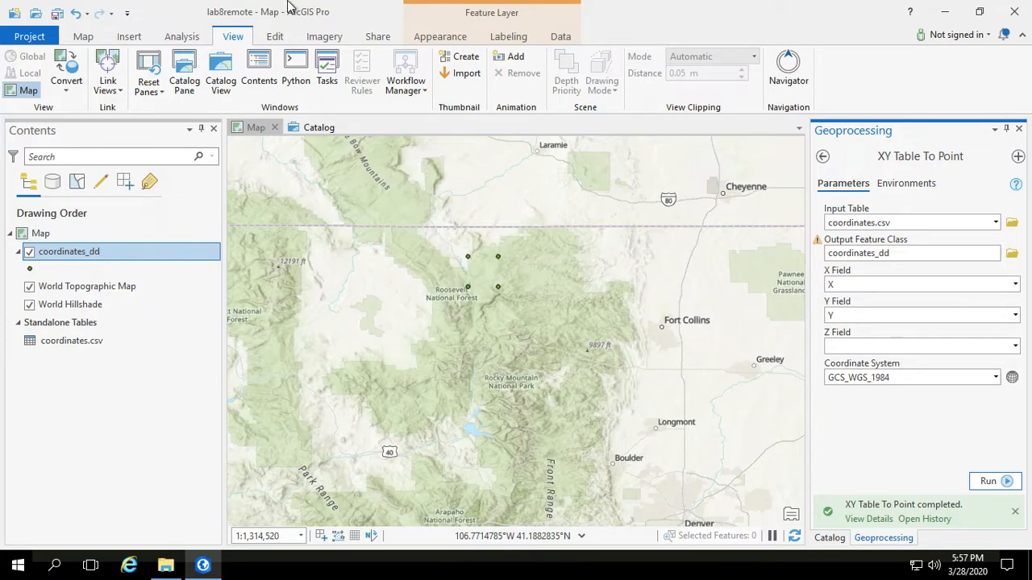
- Open the Project geoprocessing tool from Projections and Transformations in the Data Management Tools toolbox
mouse_move(288, 7)
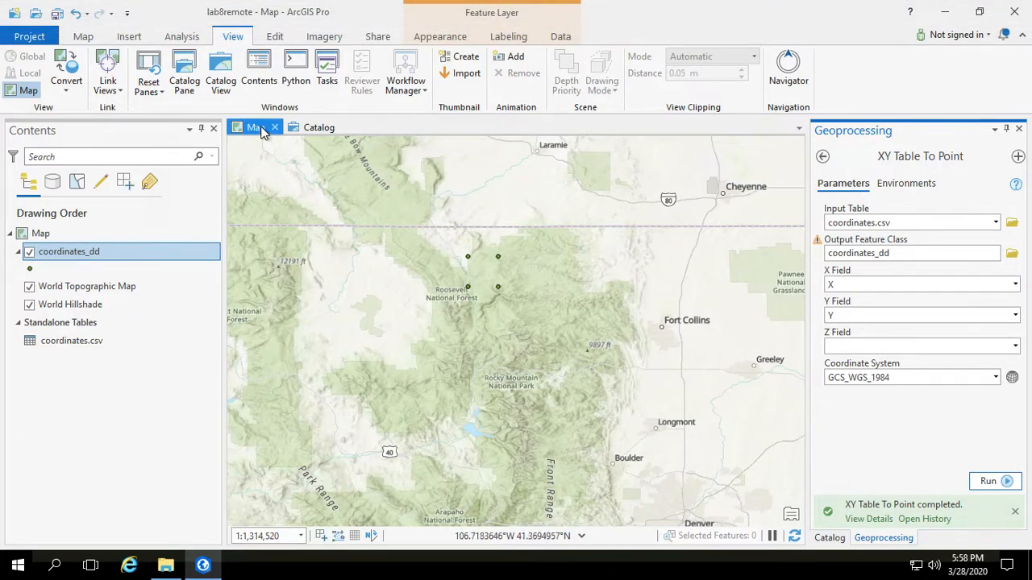
left_click(185, 38)
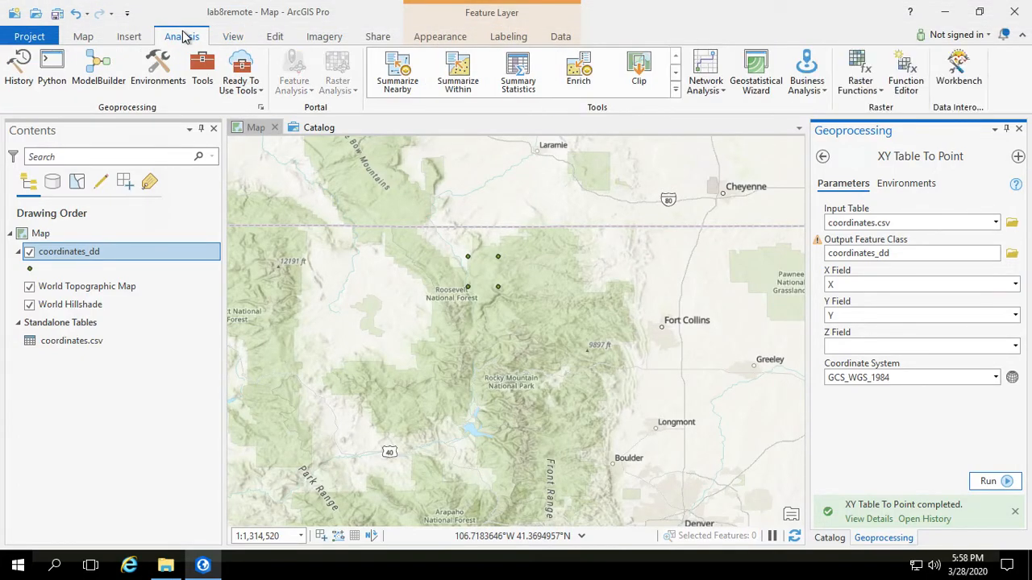
left_click(204, 82)
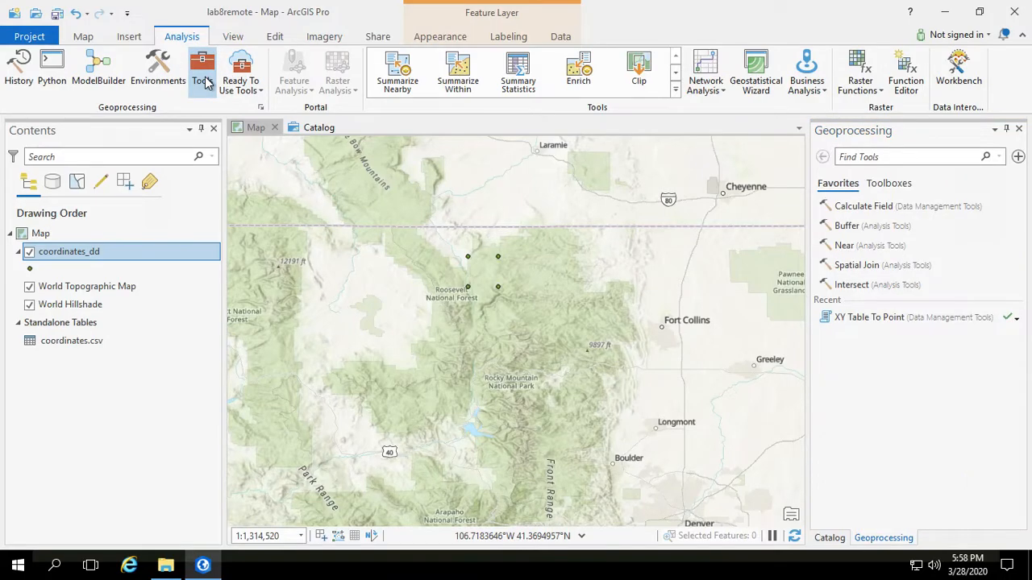
left_click(890, 184)
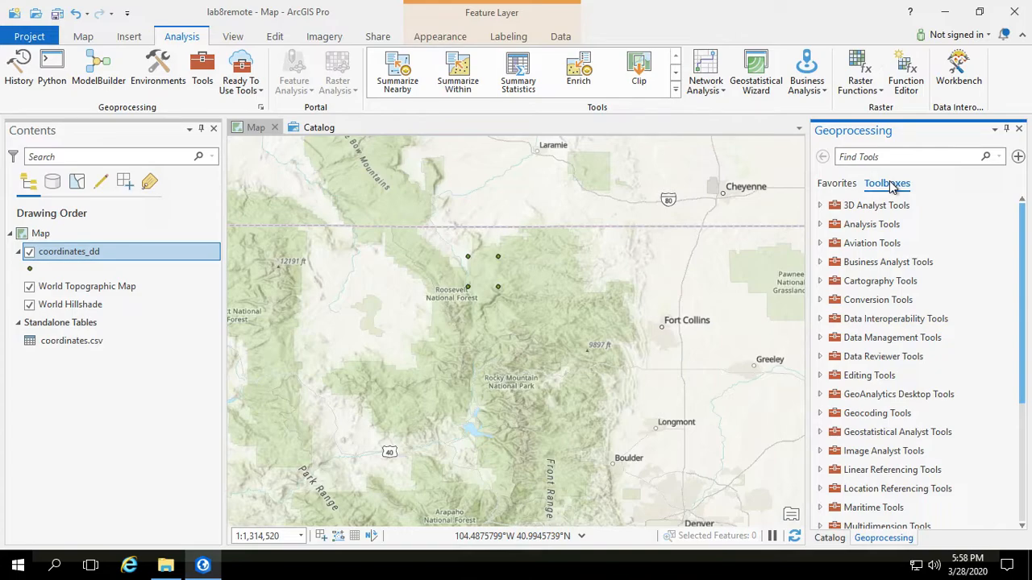
left_click(882, 337)
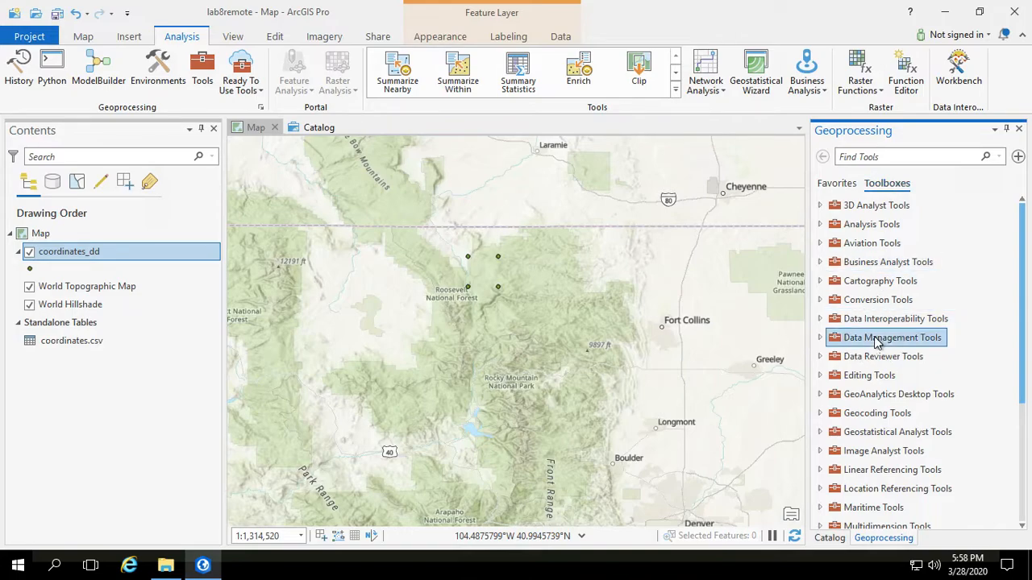
scroll(876, 383, "down", 14)
scroll(876, 385, "up", 9)
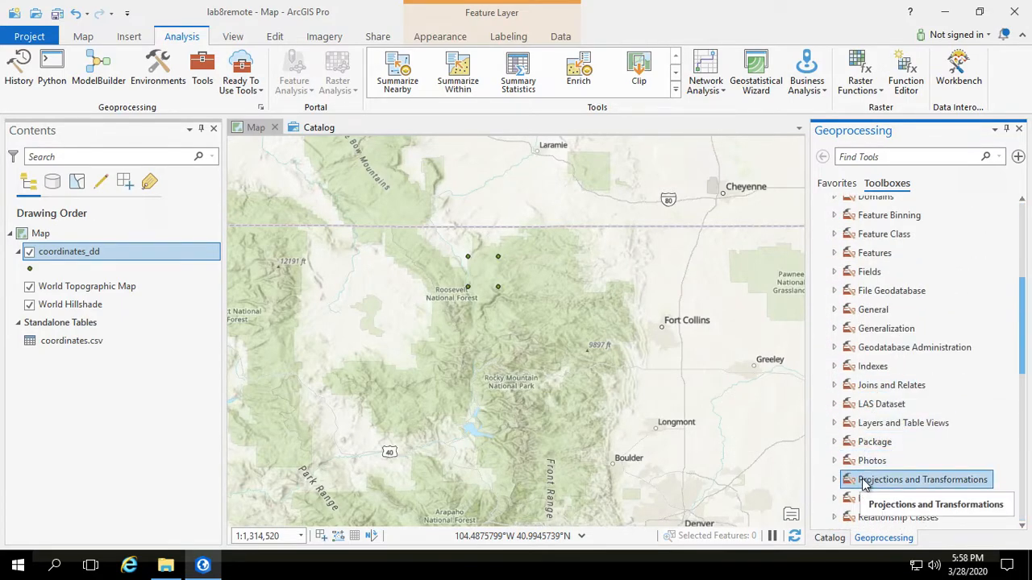
left_click(865, 483)
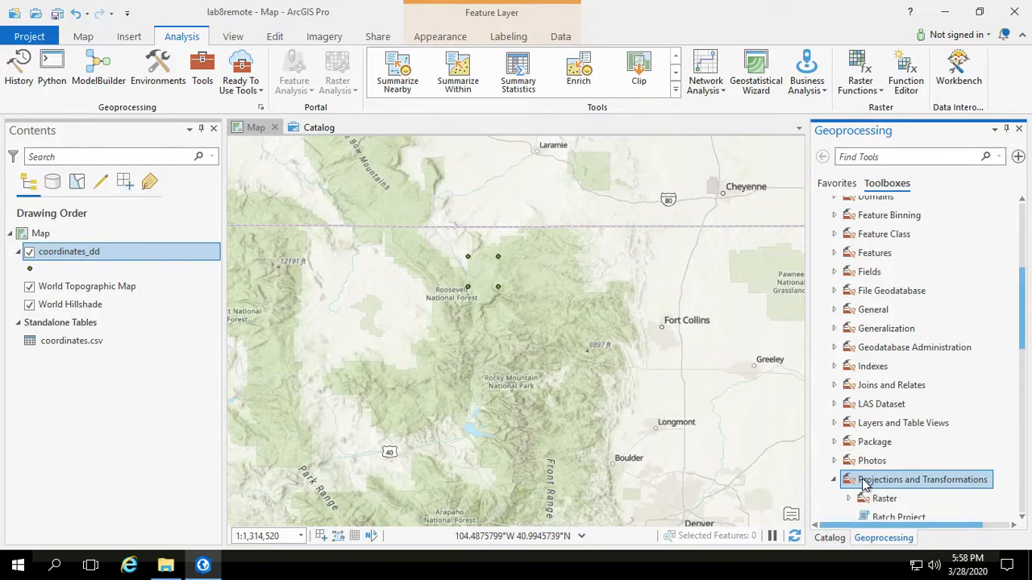
scroll(864, 482, "down", 5)
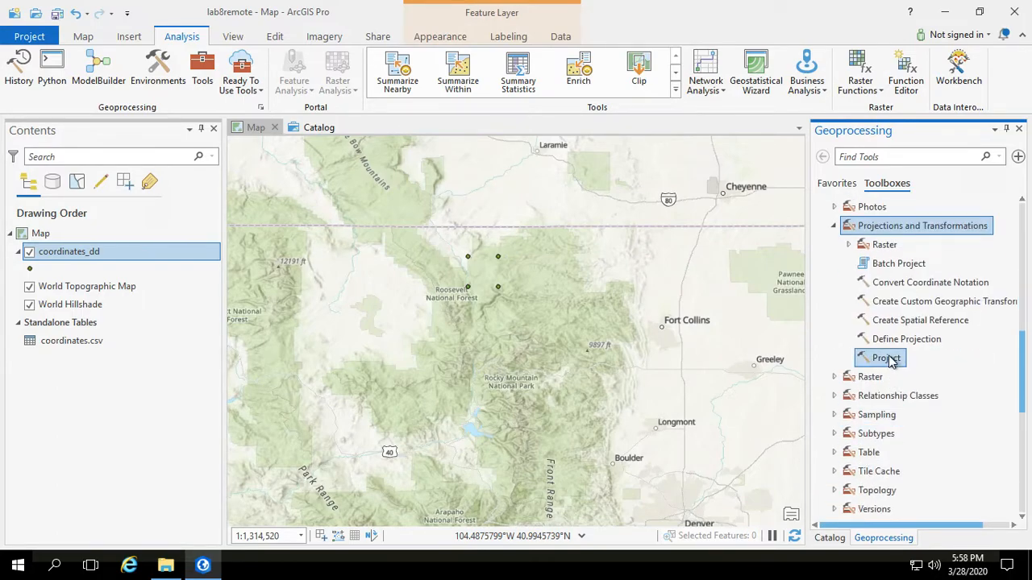
left_click(887, 358)
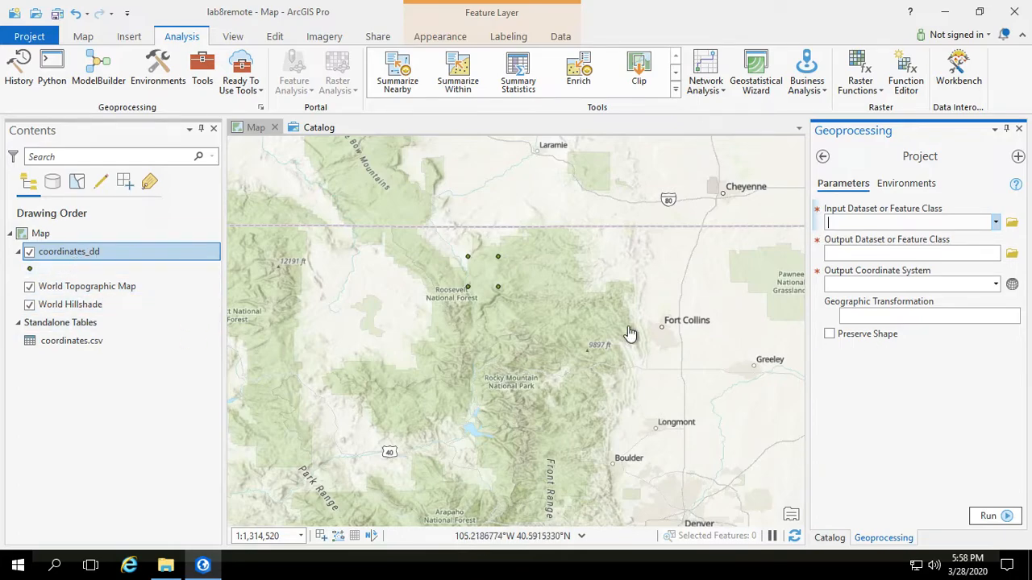
- Set coordinates_dd as the Project tool's input and name its output feature class coordinates_utm
left_click(995, 223)
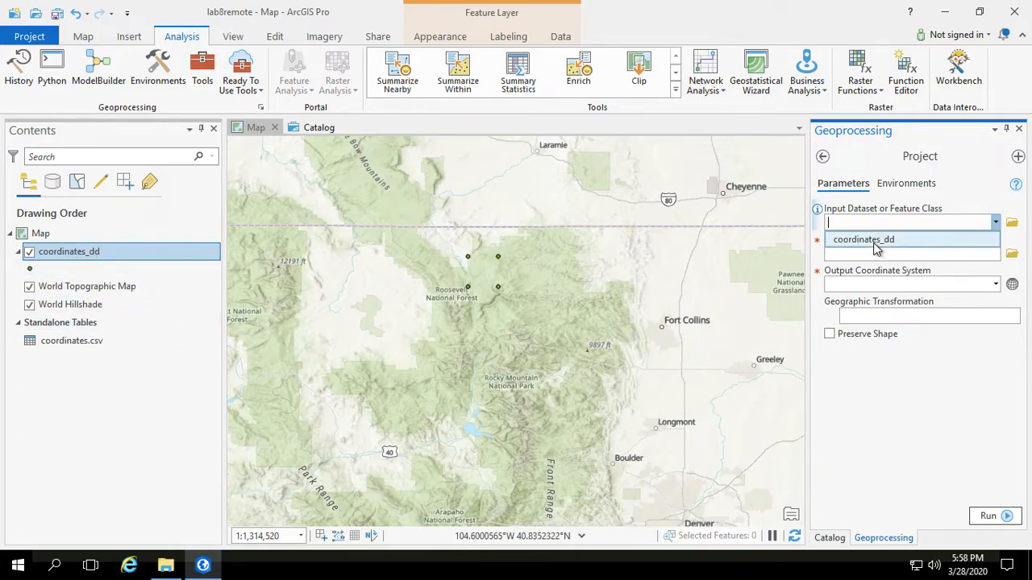
left_click(875, 240)
left_click(879, 255)
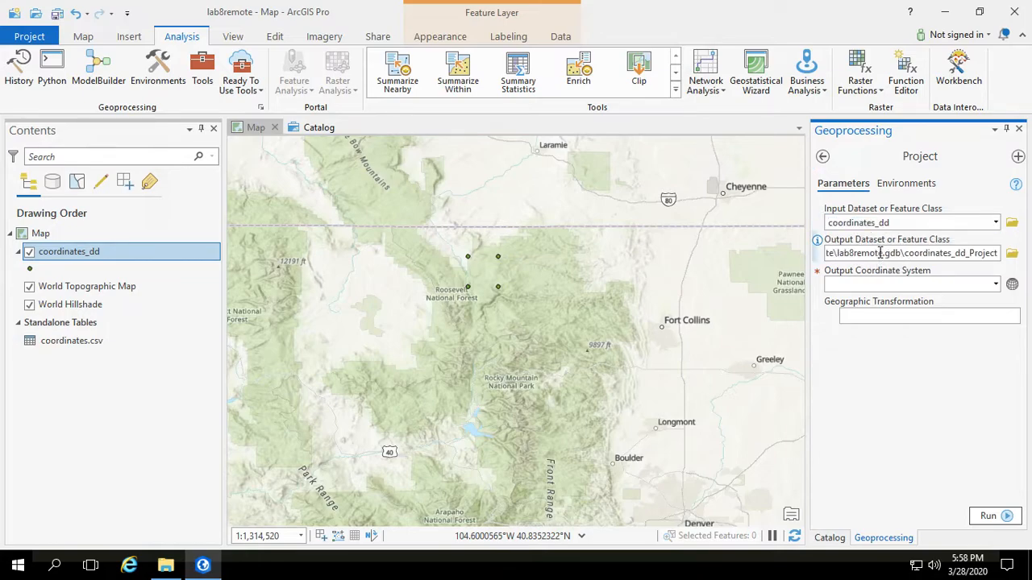
left_click_drag(954, 253, 1018, 256)
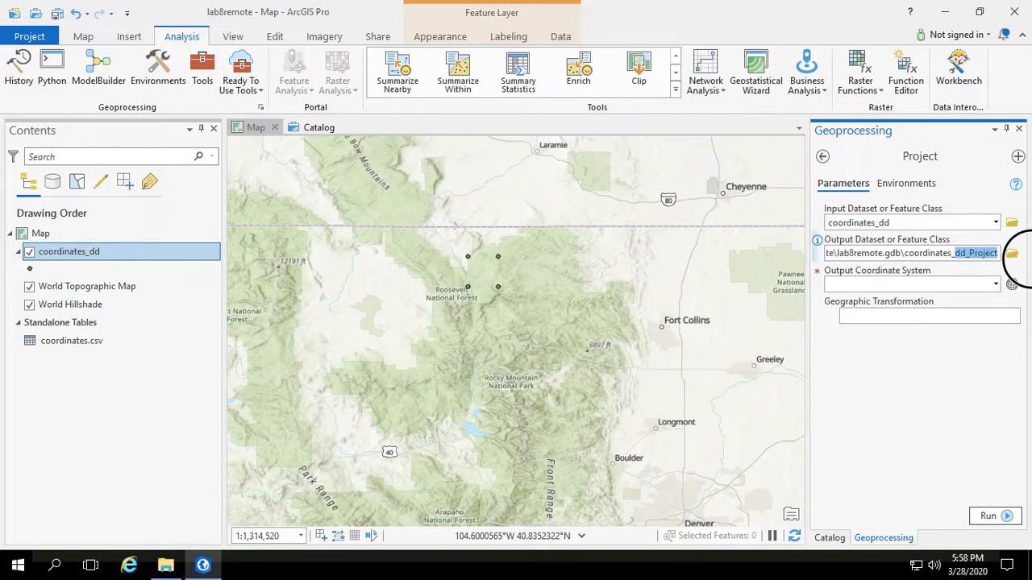
type("utm")
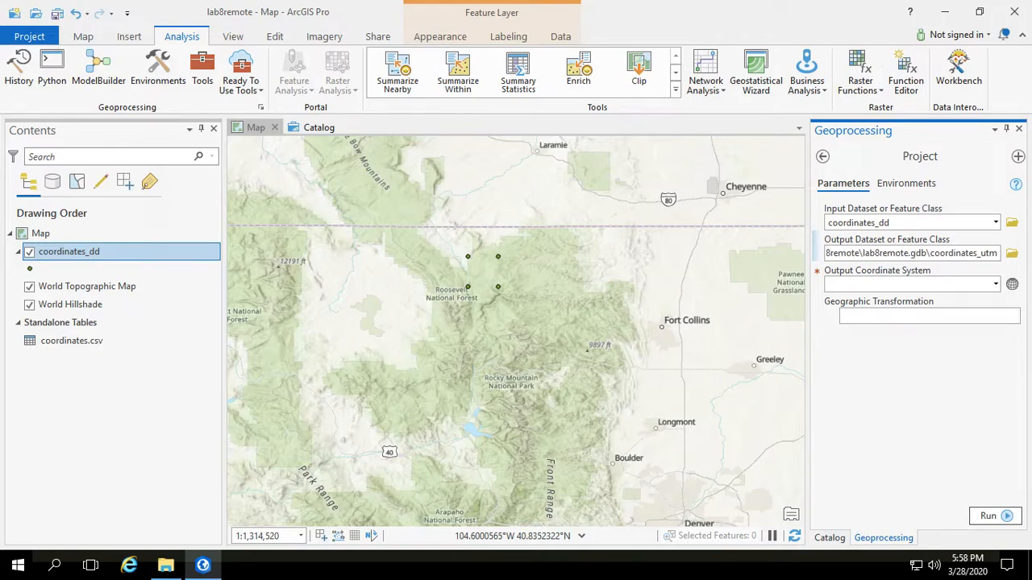
- Browse the Project tool's output coordinate systems to the projected UTM systems based on NAD 1983
left_click(1012, 286)
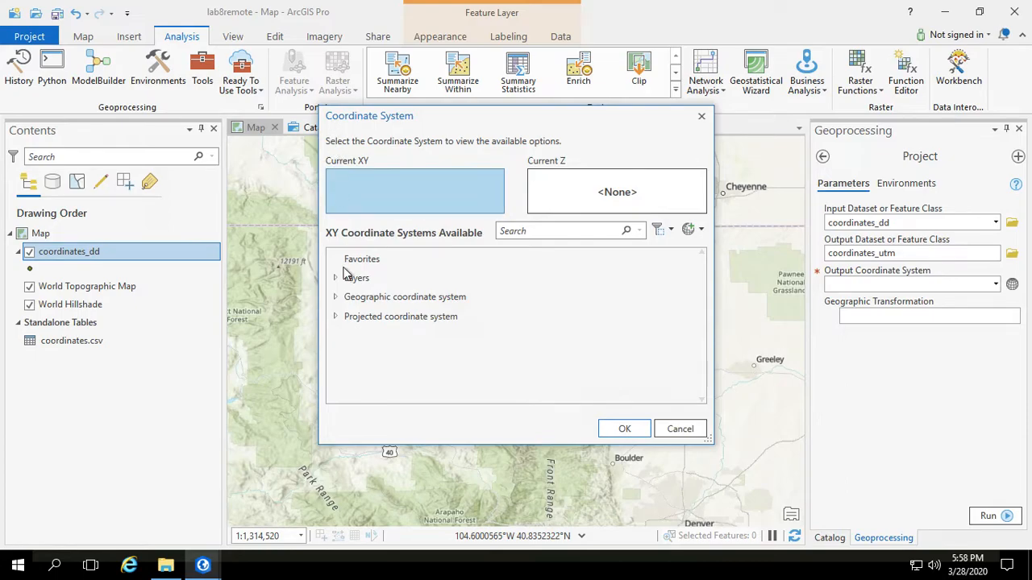
left_click(335, 317)
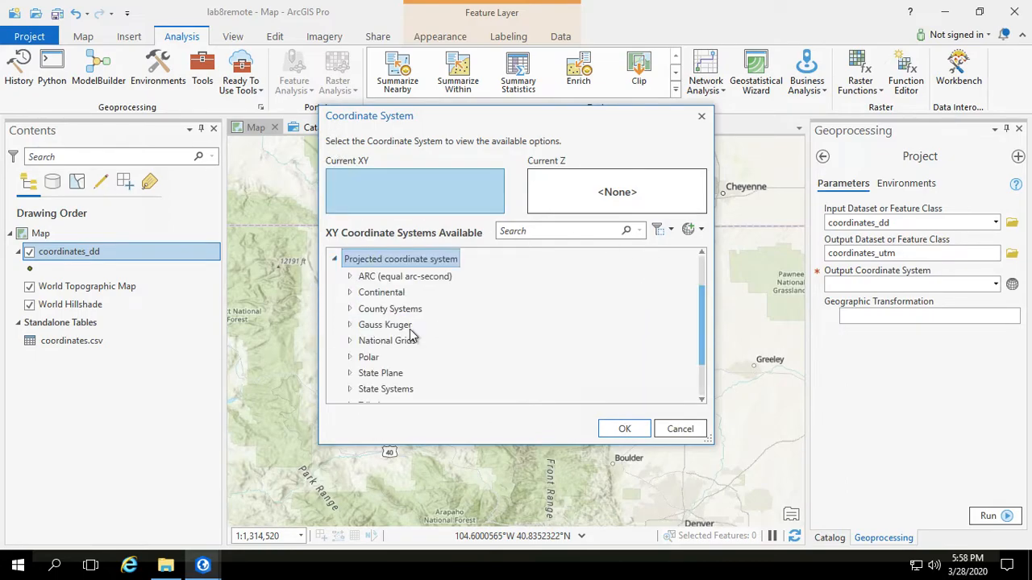
scroll(407, 331, "down", 2)
left_click(349, 364)
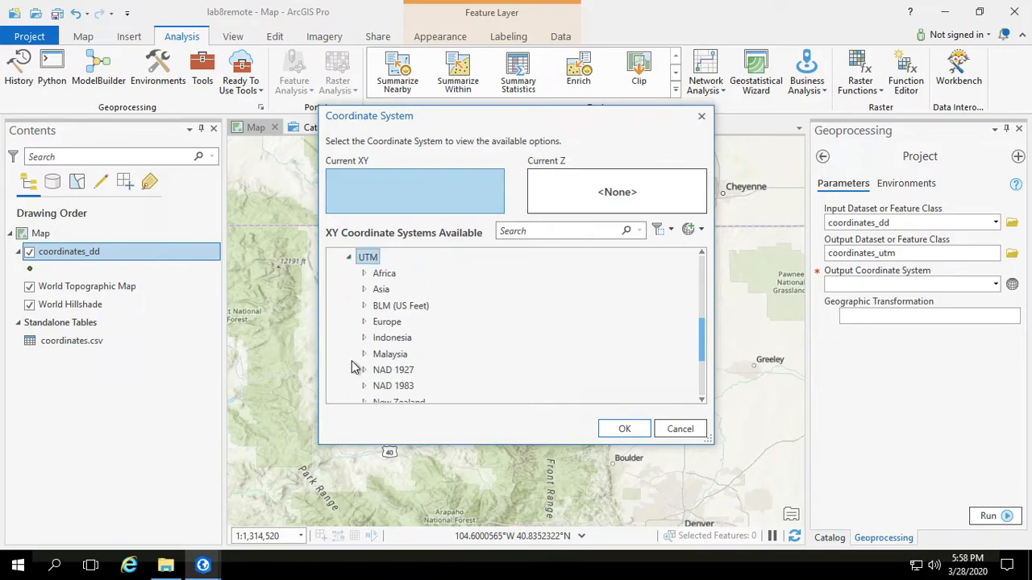
scroll(455, 335, "down", 3)
scroll(455, 335, "up", 10)
scroll(456, 335, "down", 5)
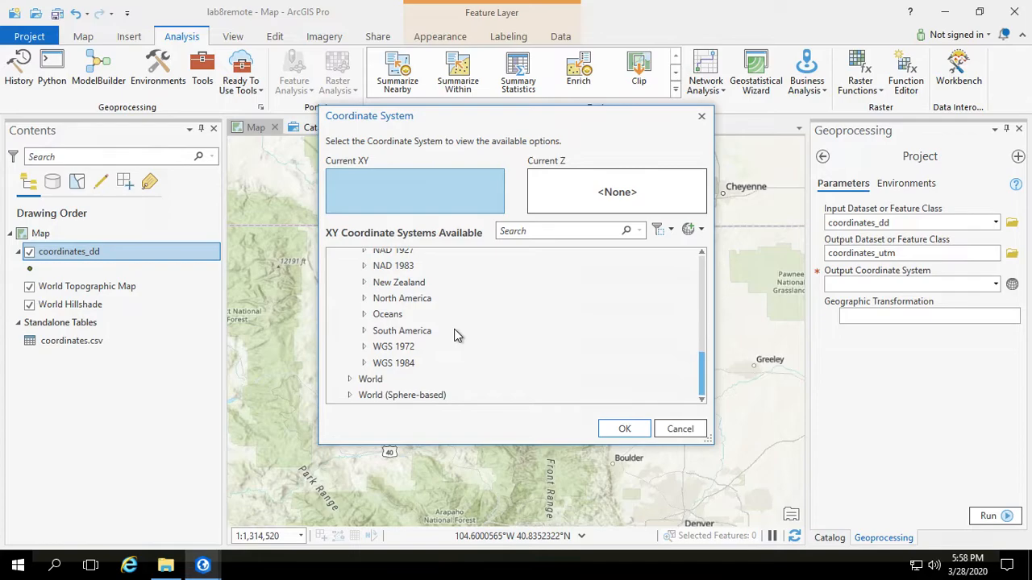
left_click(363, 266)
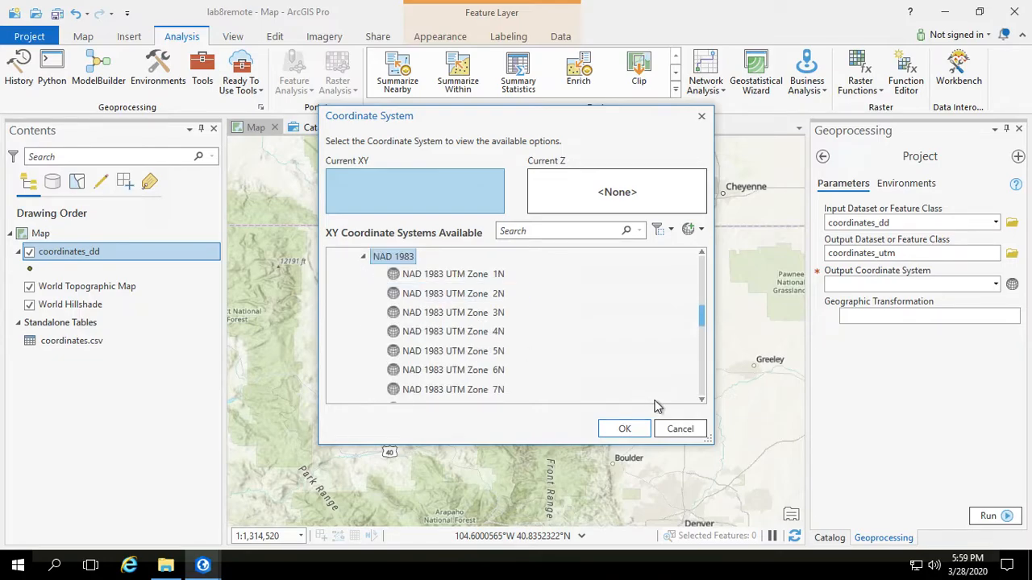
- Choose NAD 1983 UTM Zone 13N as the Project tool's output coordinate system
left_click(702, 400)
left_click(703, 400)
left_click(703, 400)
left_click(703, 400)
left_click(702, 400)
left_click(702, 400)
left_click(448, 387)
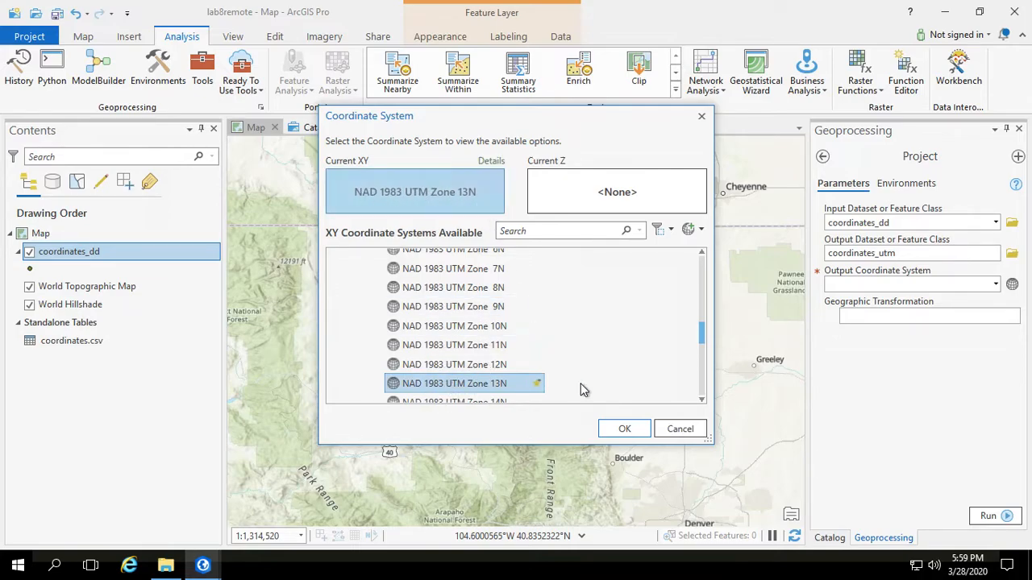
left_click(624, 429)
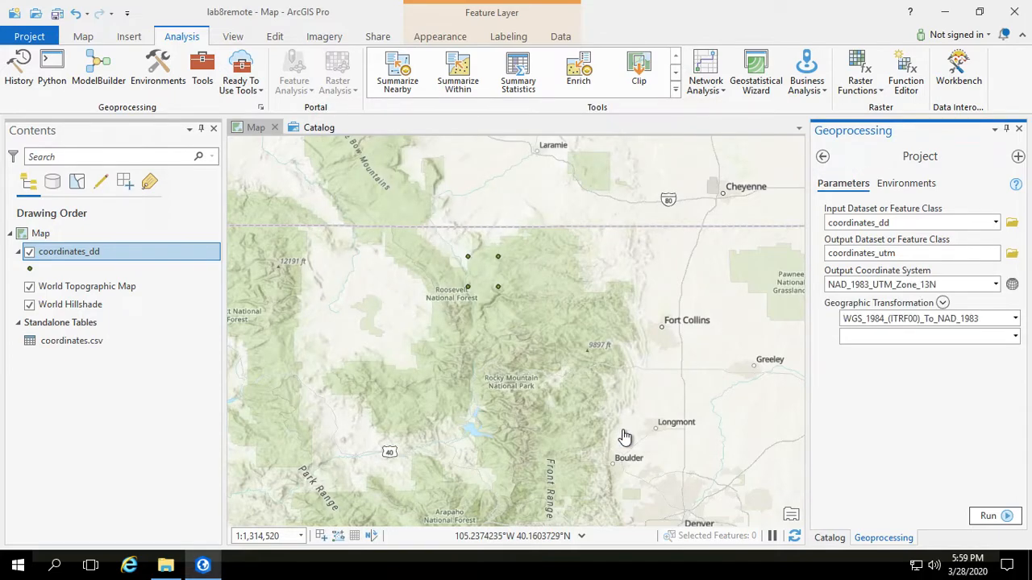
- Run the Project tool with the WGS_1984_(ITRF00)_To_NAD_1983 transformation and check the coordinates_dd and coordinates_utm layers
left_click(846, 336)
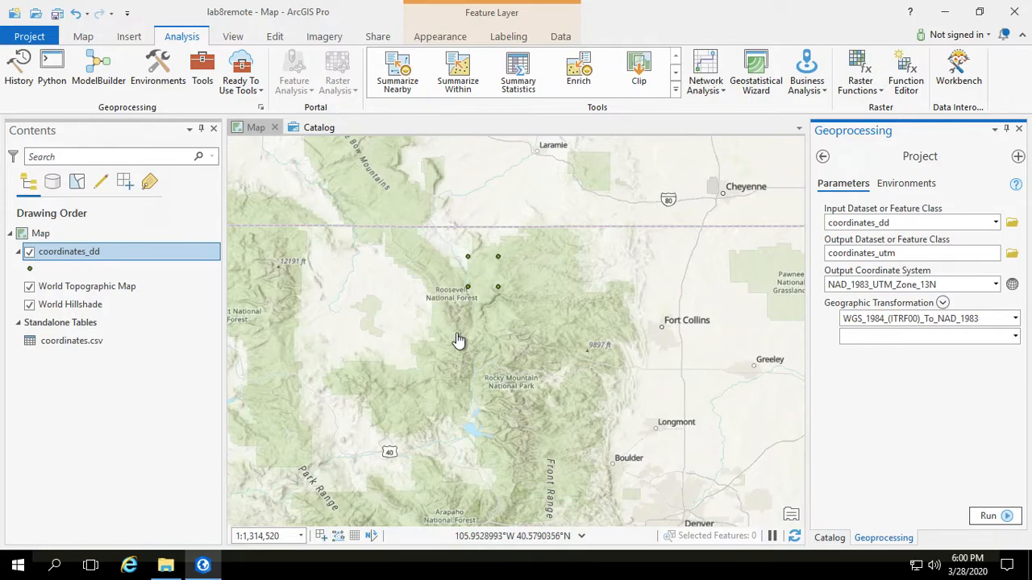
left_click(991, 516)
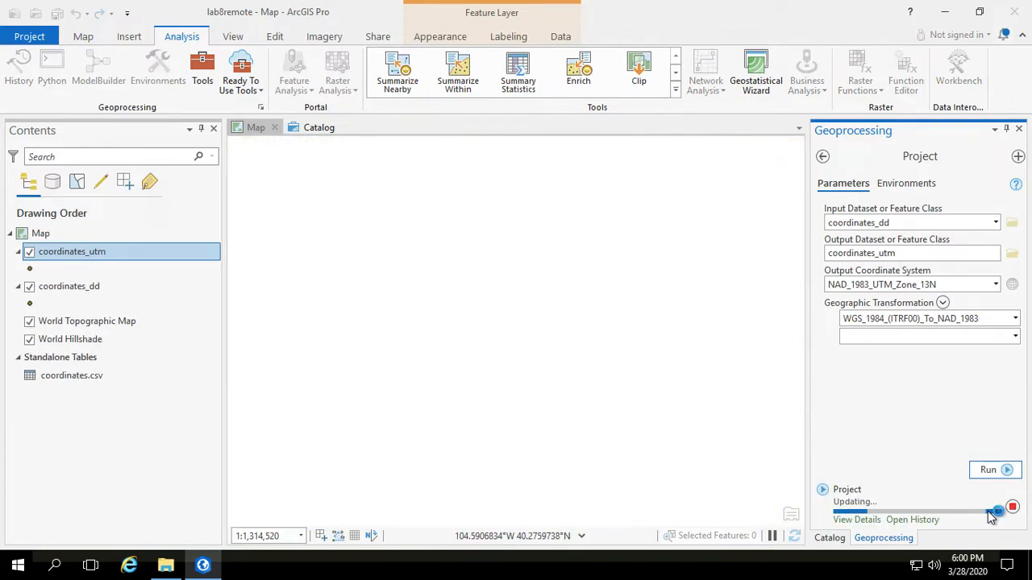
mouse_move(991, 516)
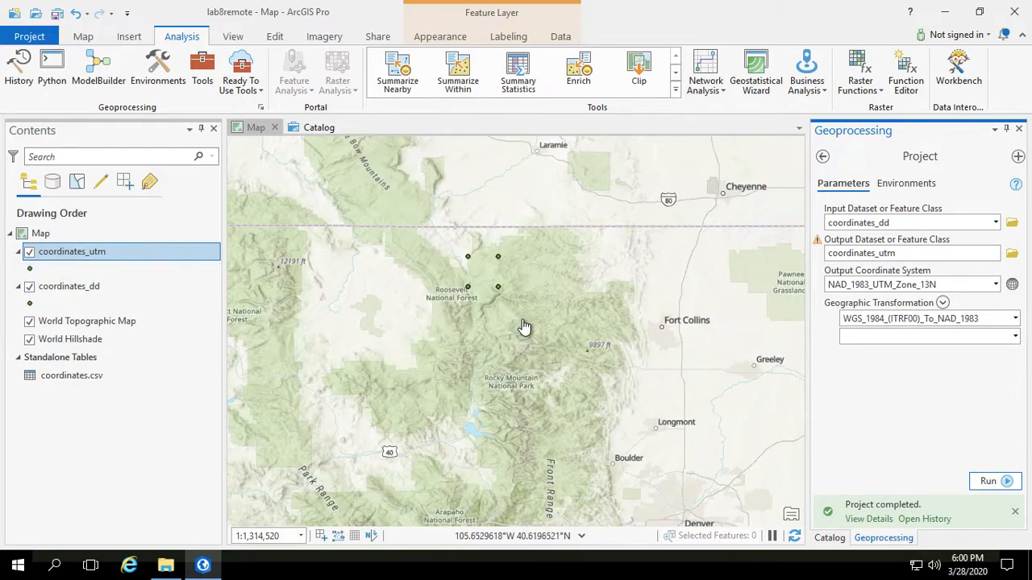
left_click(79, 286)
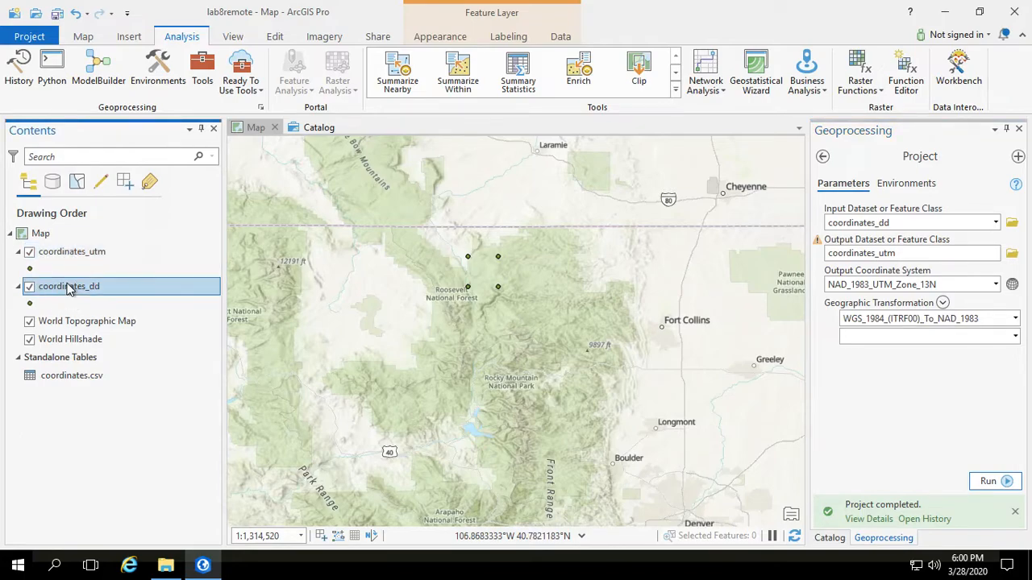
left_click(73, 253)
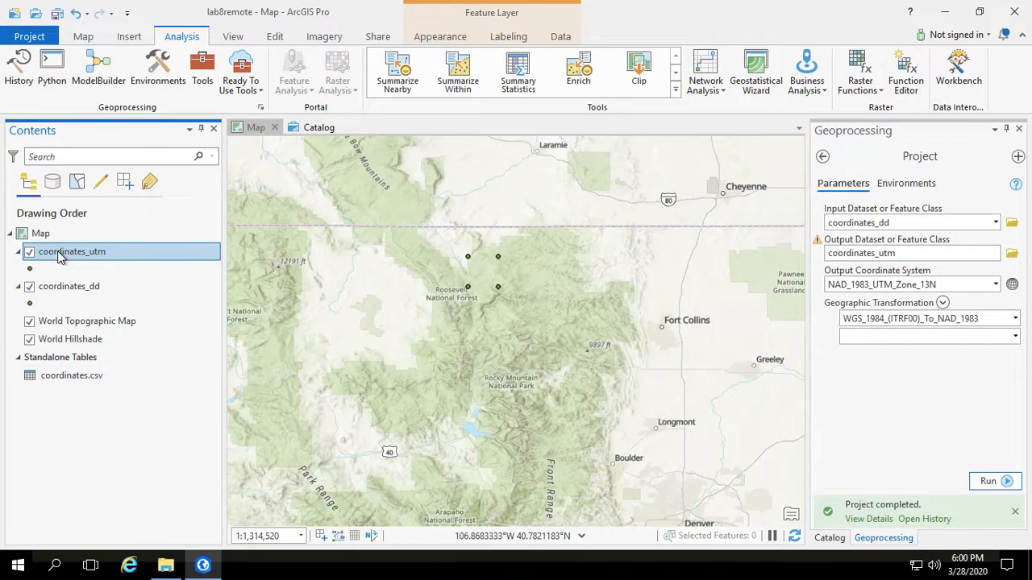
- Open a new catalog view and browse to the lab8remote.gdb geodatabase in the lab8remote folder
left_click(312, 129)
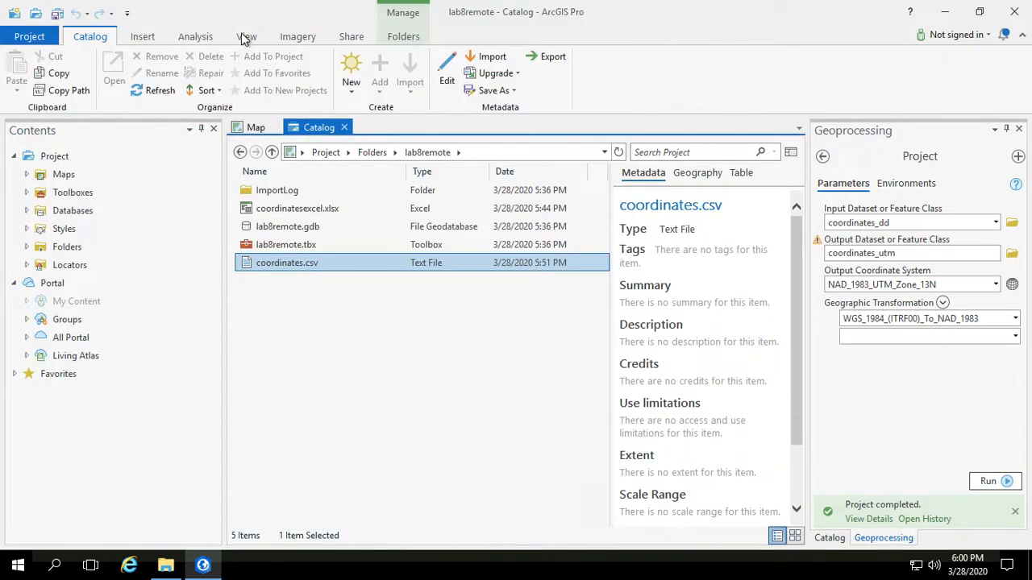
left_click(244, 36)
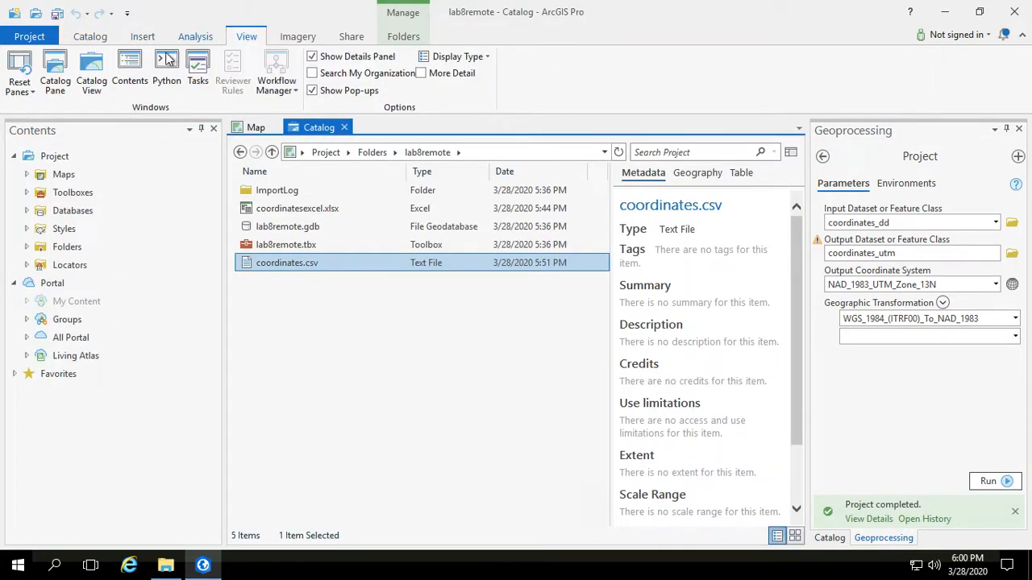
left_click(91, 79)
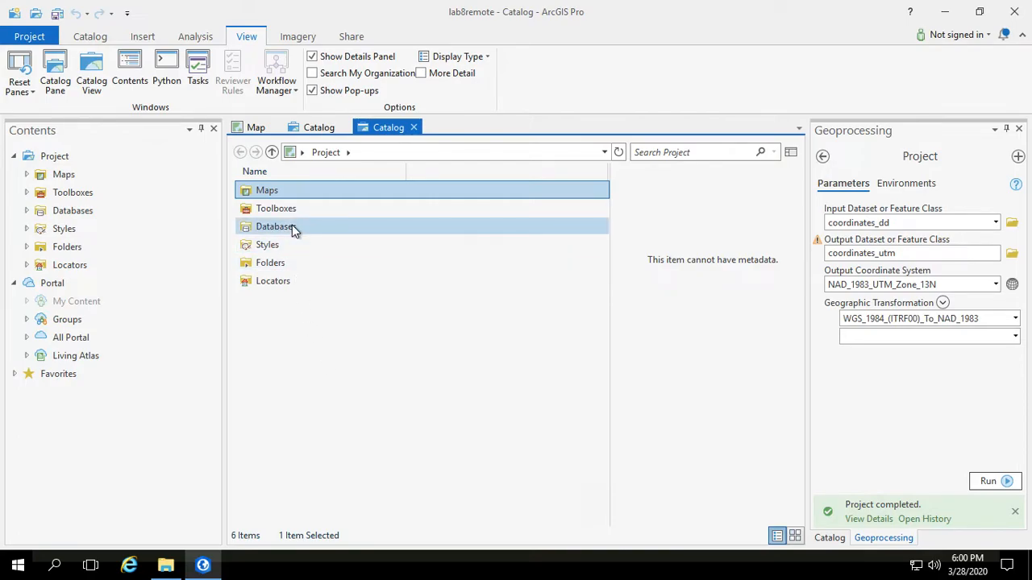
double_click(250, 263)
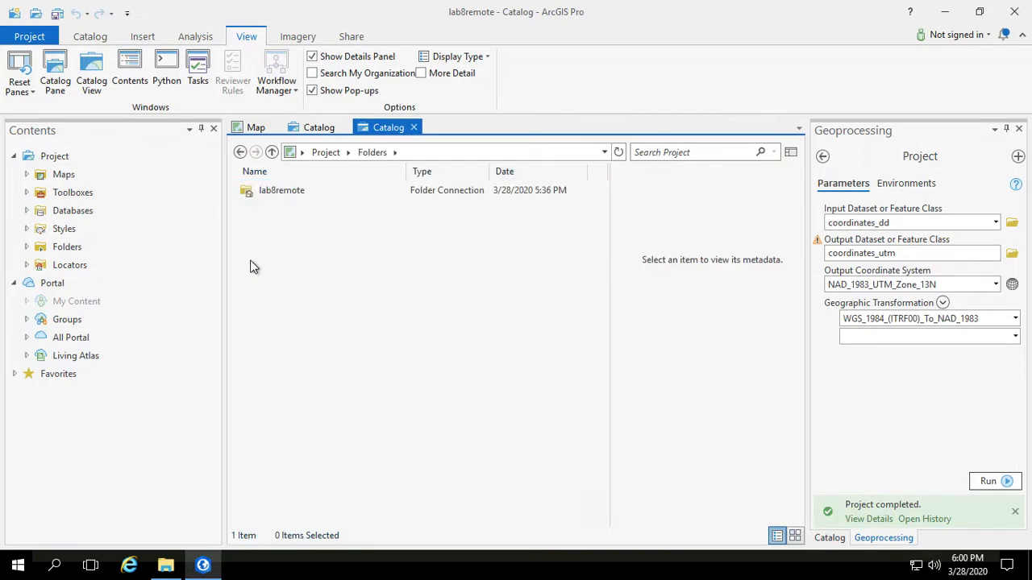
double_click(250, 190)
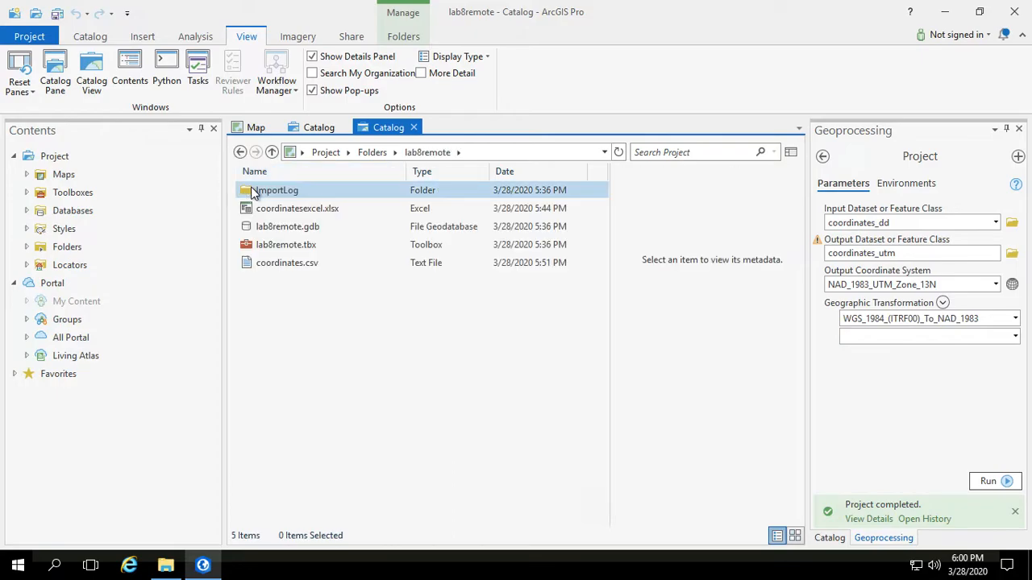
left_click(258, 231)
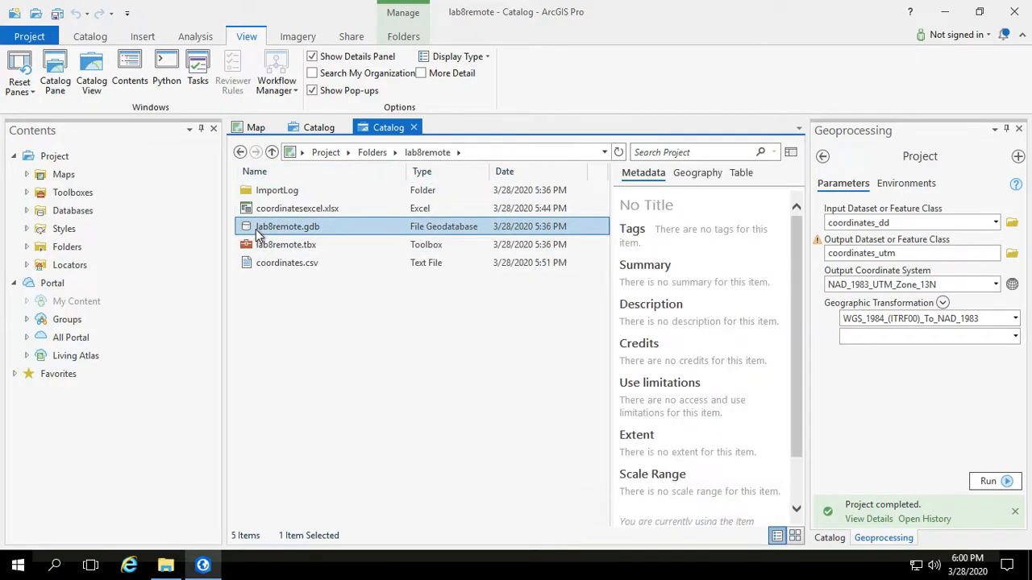
double_click(258, 232)
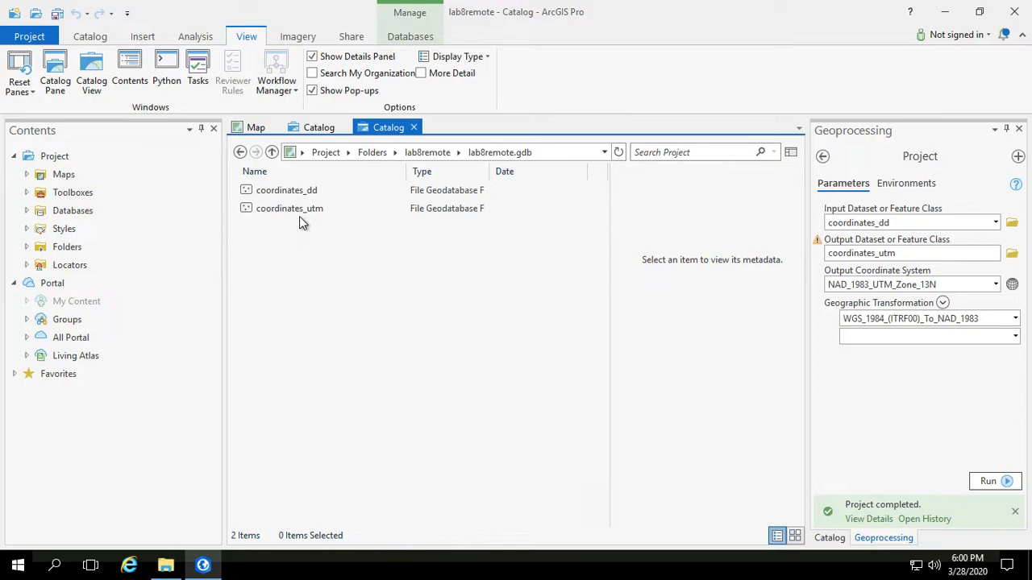
- Add the coordinates_utm feature class to a new map and compare its points with the Deadman Park PDF in Chrome
left_click(287, 210)
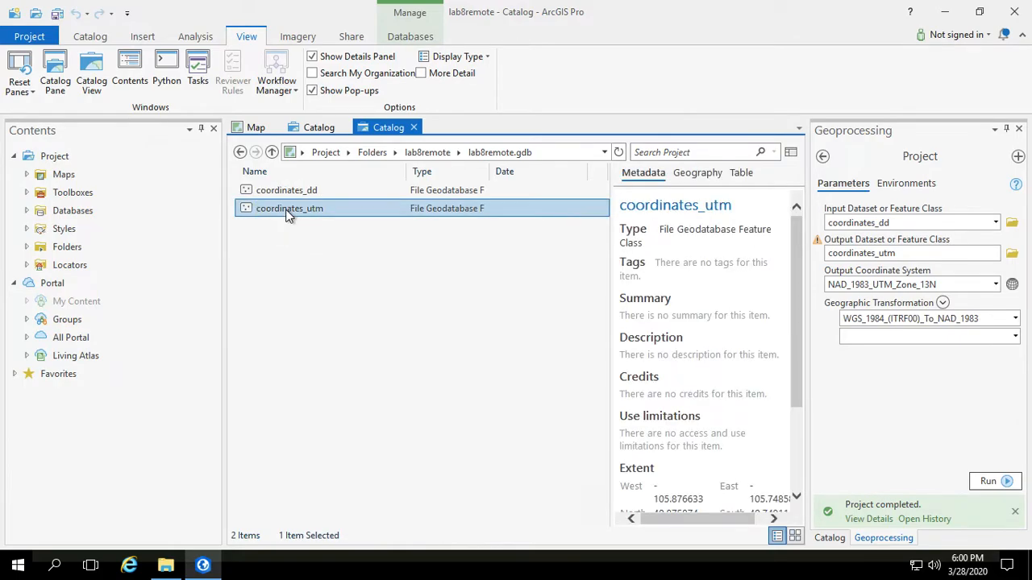
right_click(287, 211)
mouse_move(314, 242)
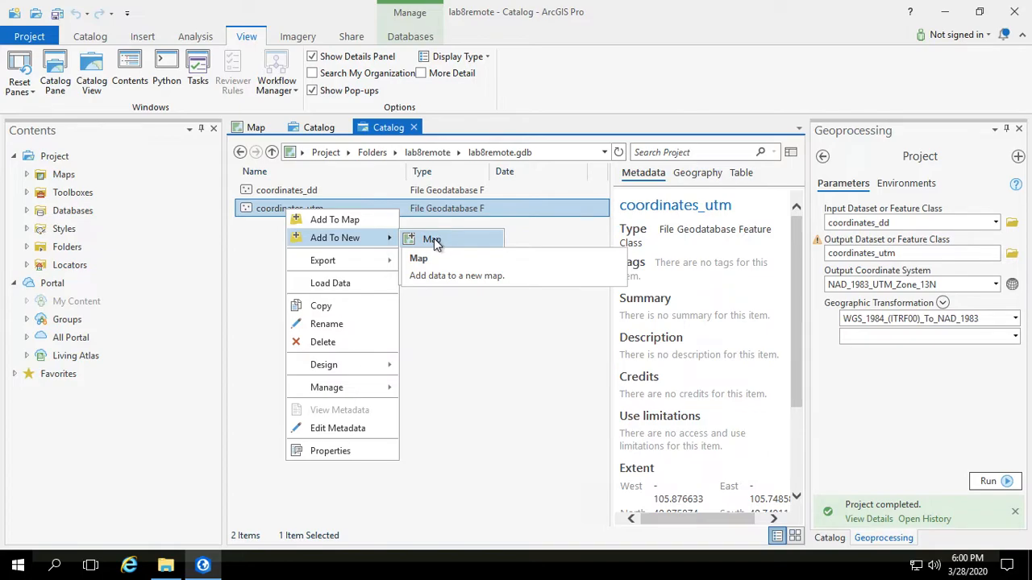
left_click(269, 221)
left_click(275, 211)
right_click(275, 211)
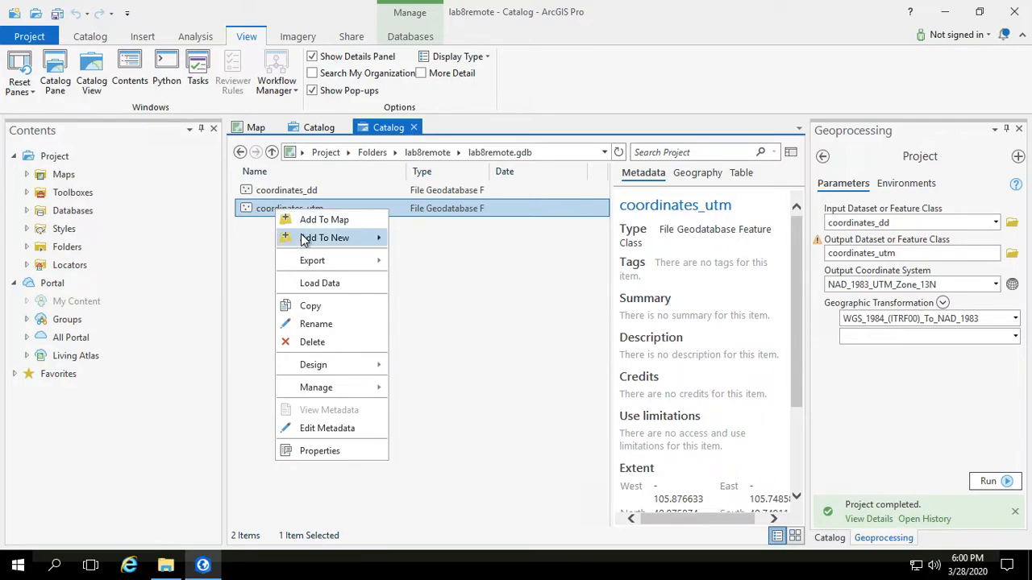
mouse_move(306, 238)
left_click(420, 239)
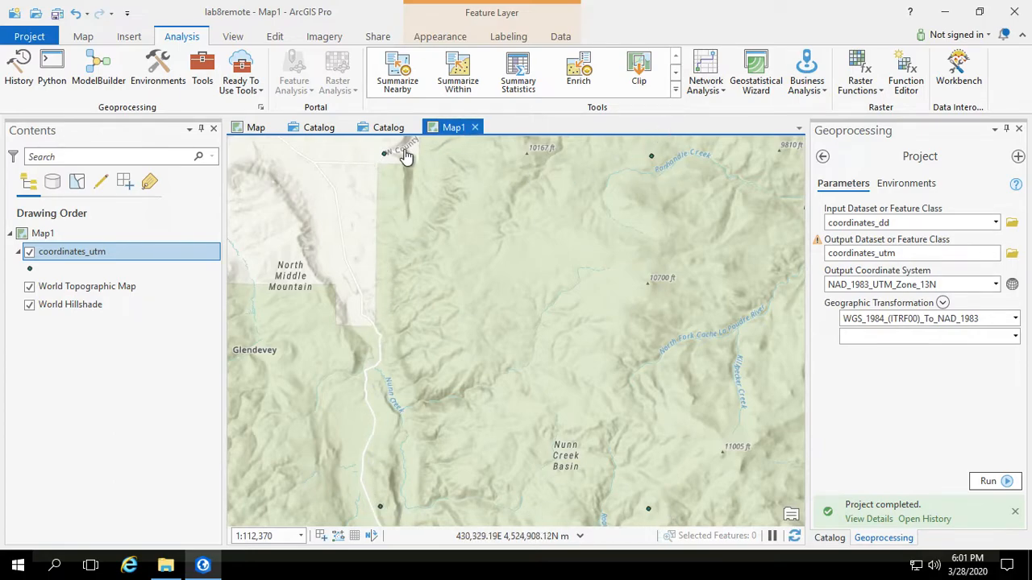
key("super+Tab")
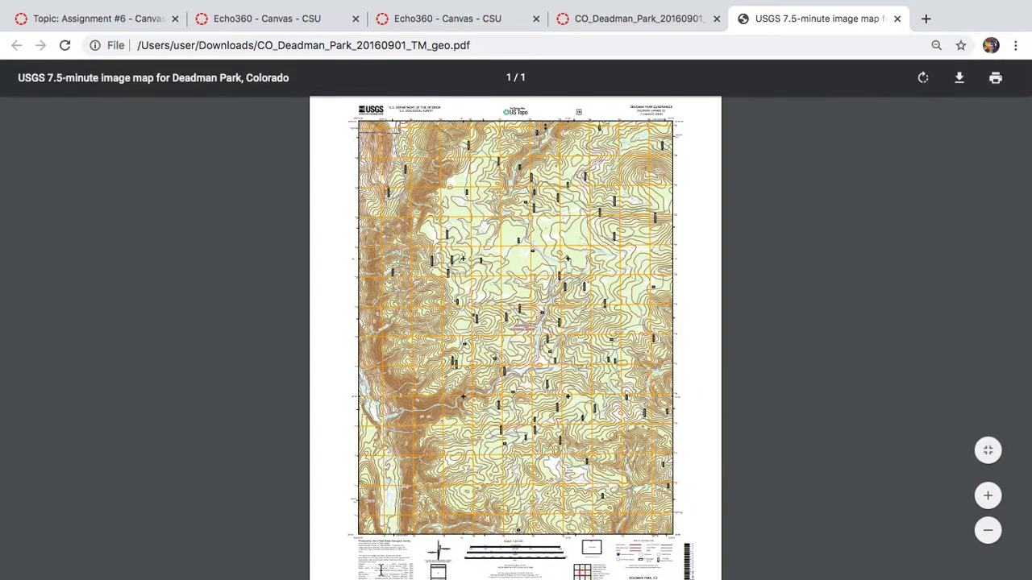
key("super+Tab")
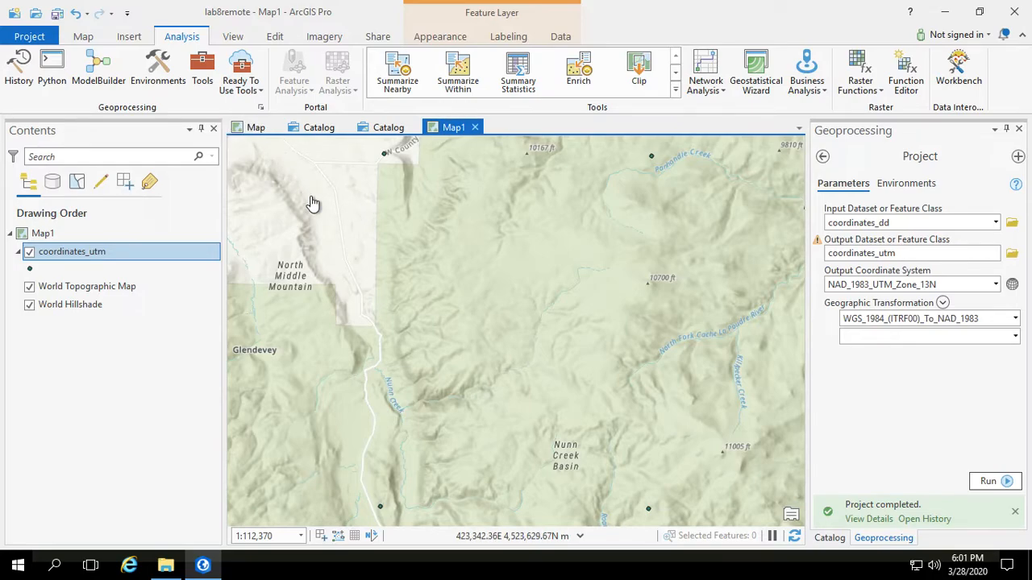
- Rename the new map as UTM
left_click(40, 233)
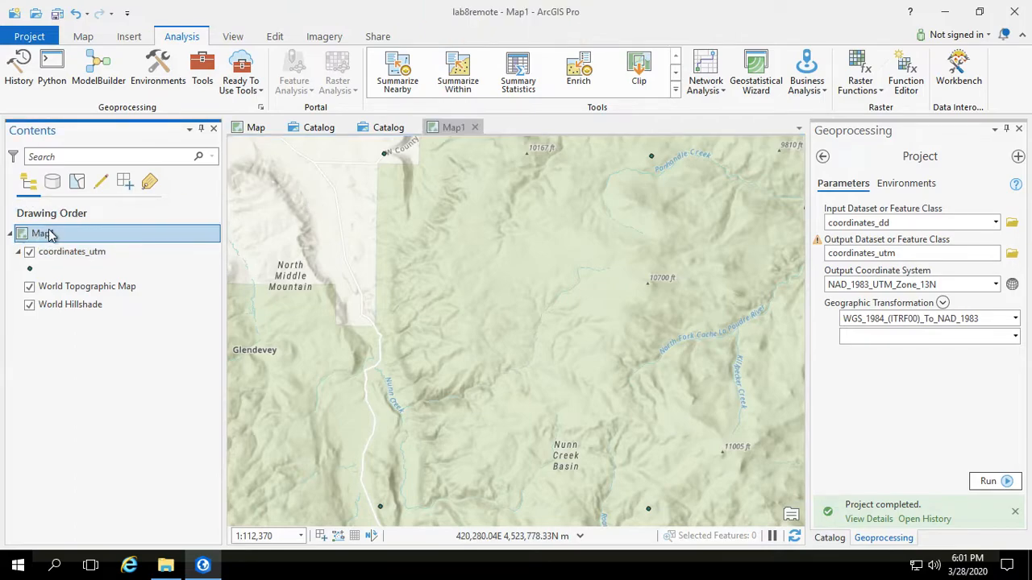
type("UTM")
key("Return")
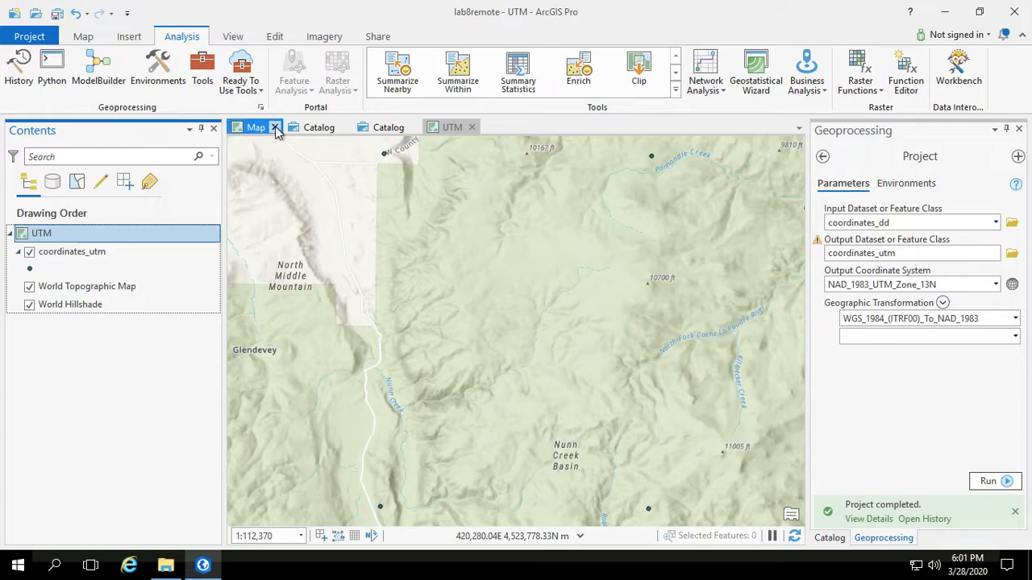
- Close the original map view and the older catalog view
left_click(275, 128)
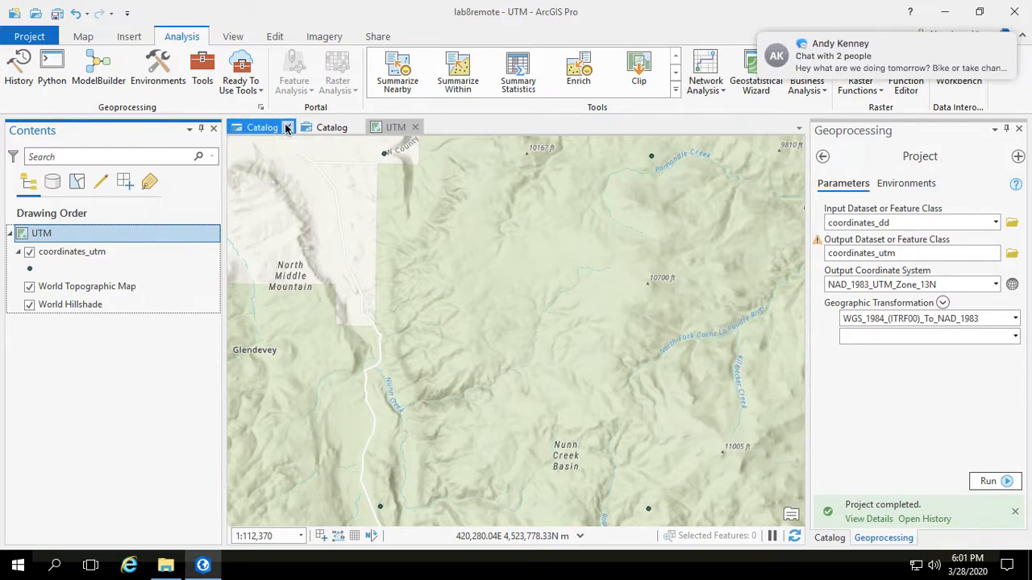
left_click(287, 127)
mouse_move(984, 61)
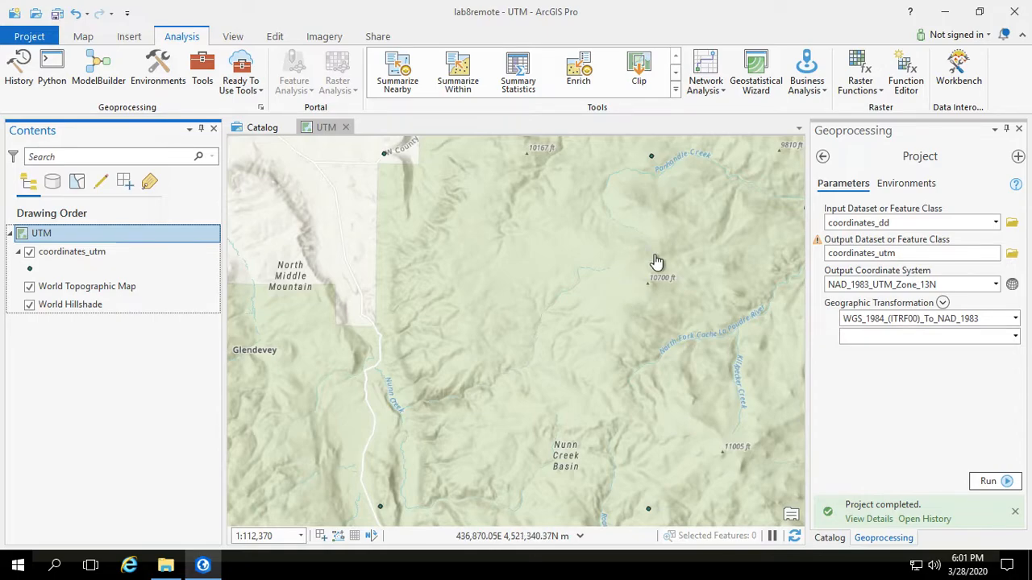
- Show the project's contents in the Catalog pane and select Folders
left_click(831, 539)
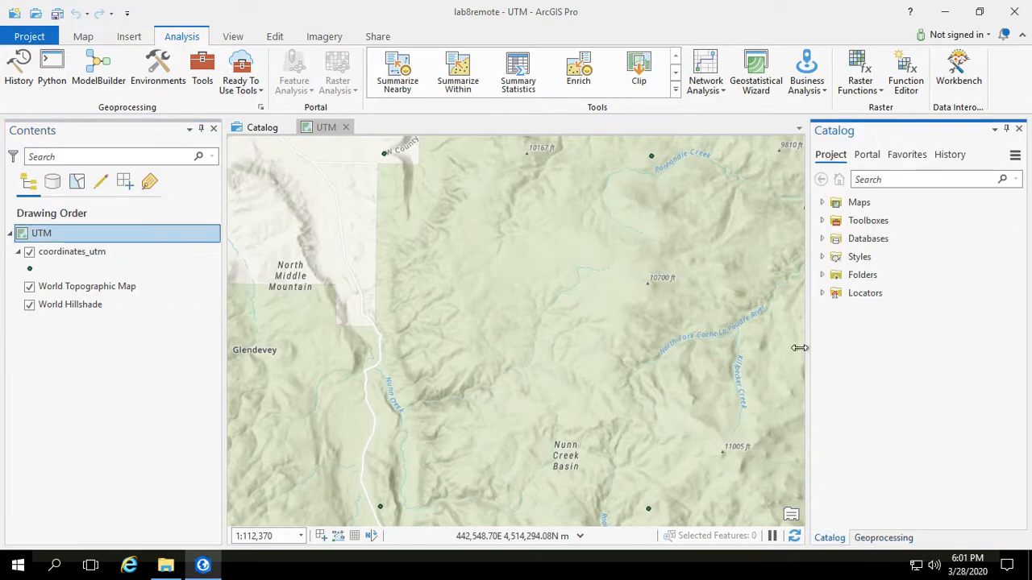
left_click(847, 276)
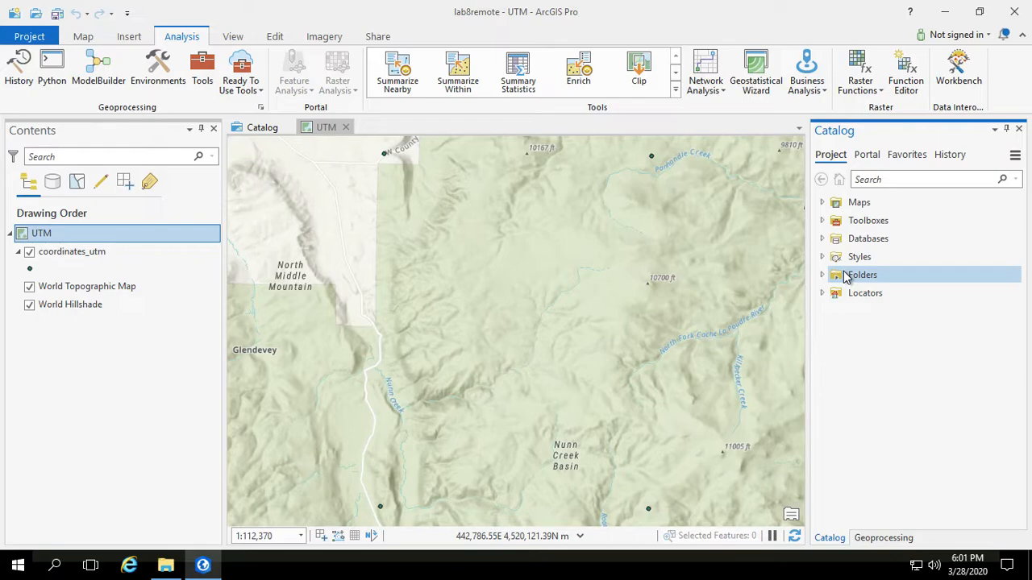